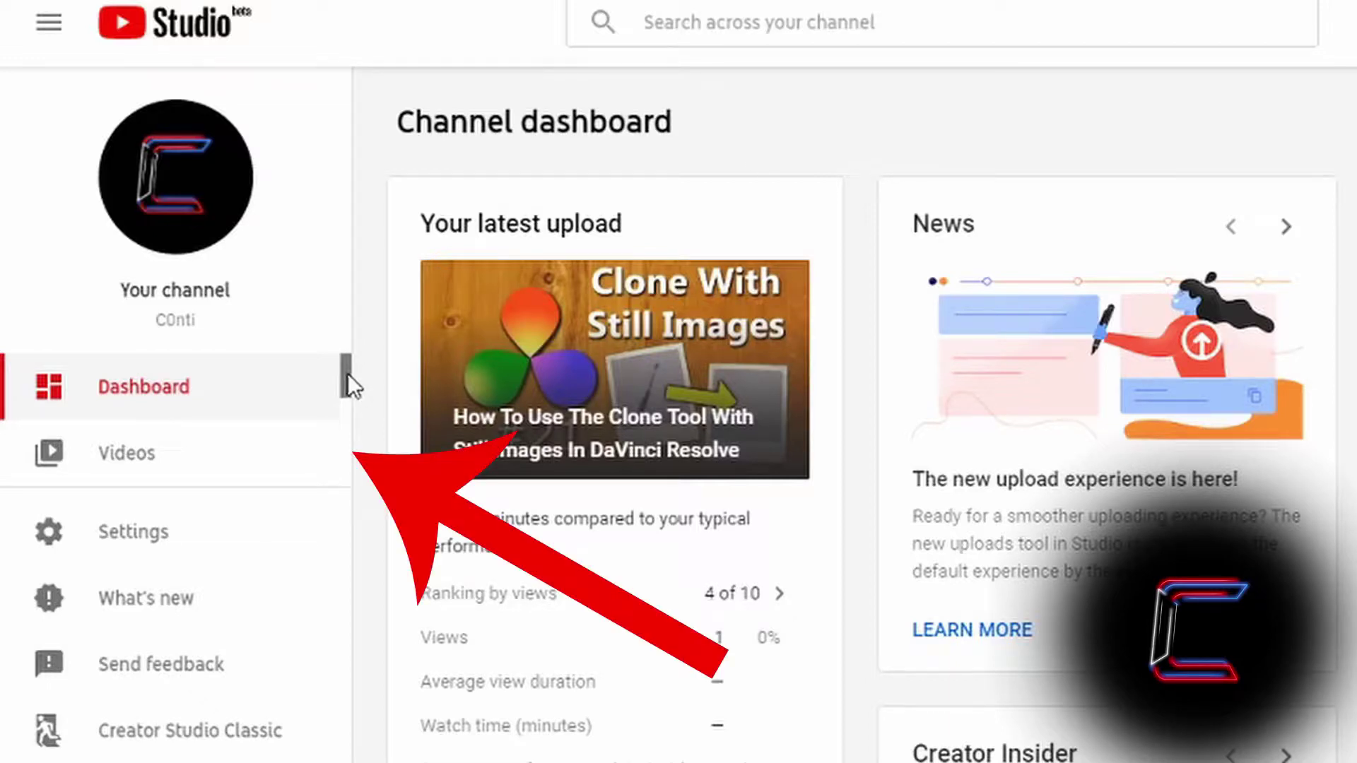
# Open the channel's Playlists page from the Other features section
pyautogui.moveTo(348, 375); pyautogui.dragTo(365, 479)
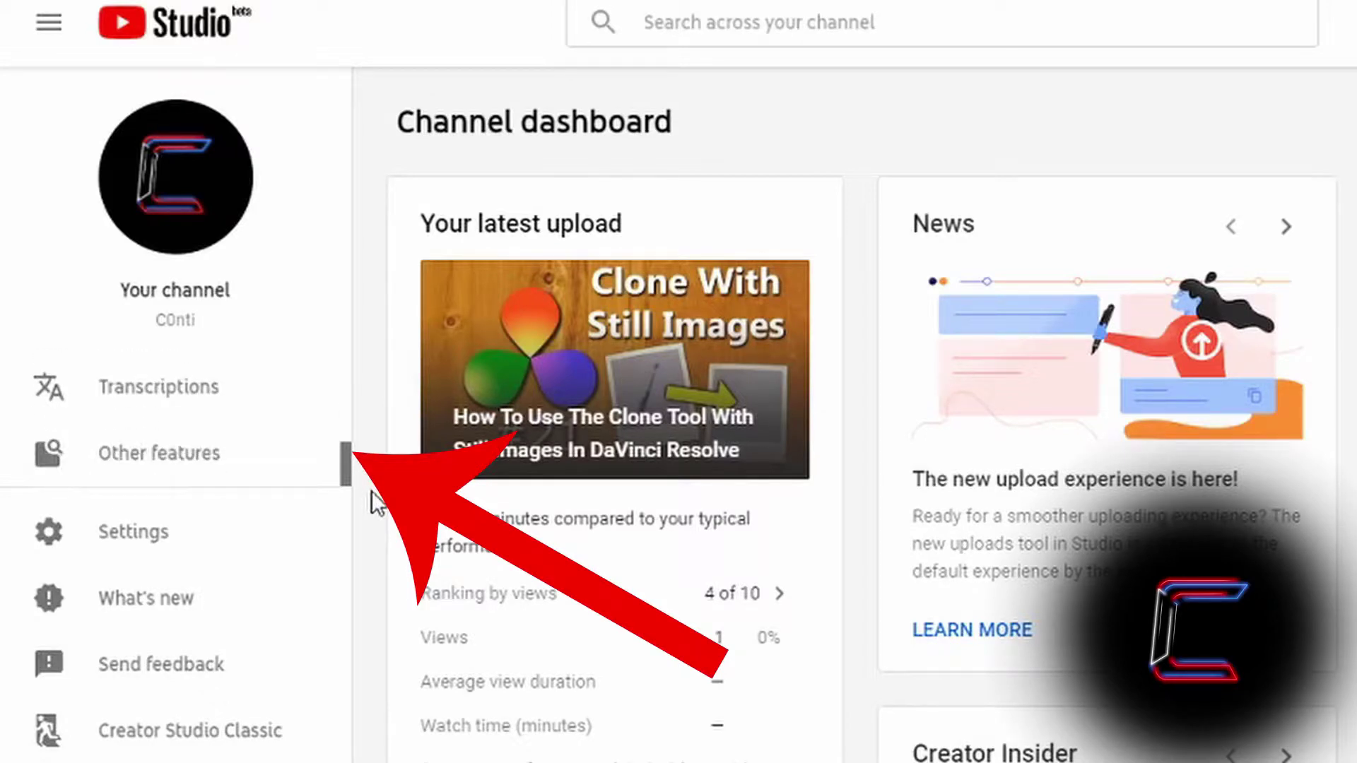
pyautogui.click(261, 469)
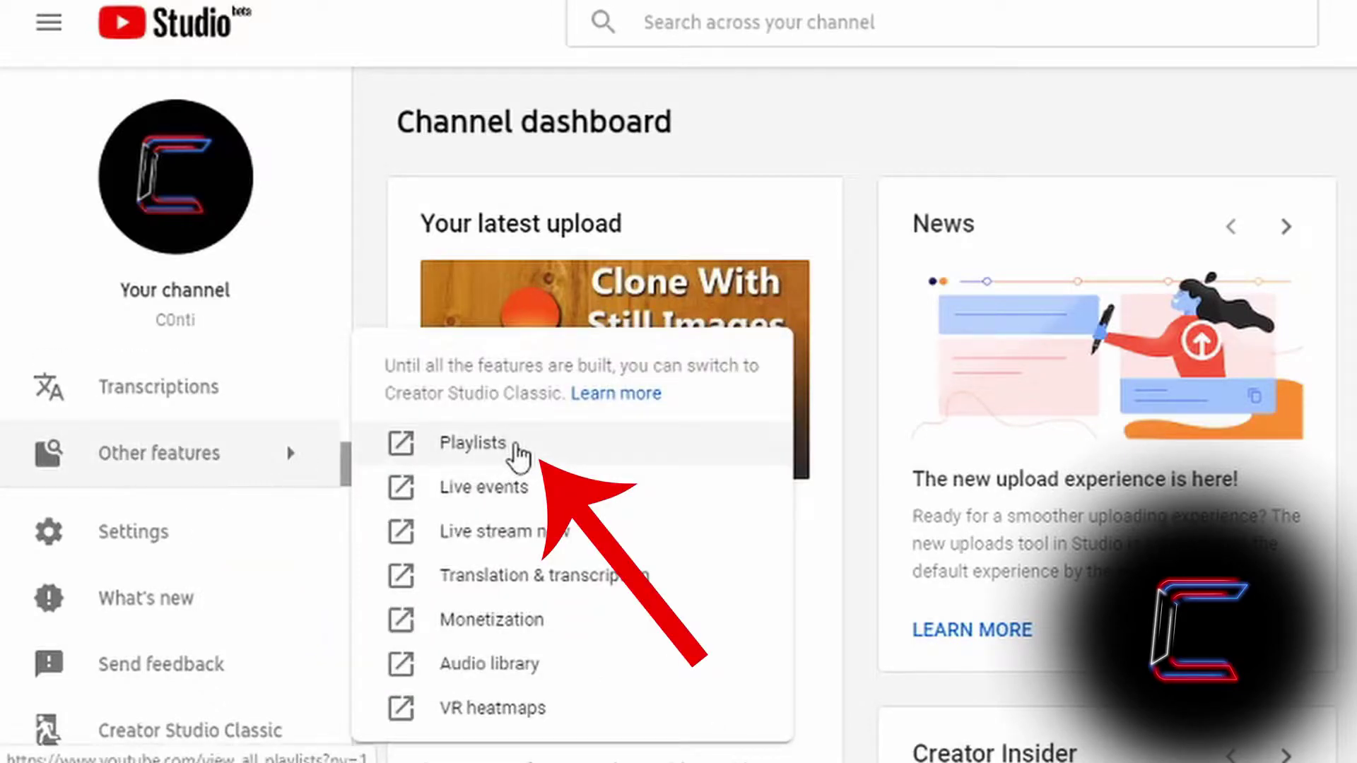
pyautogui.click(517, 456)
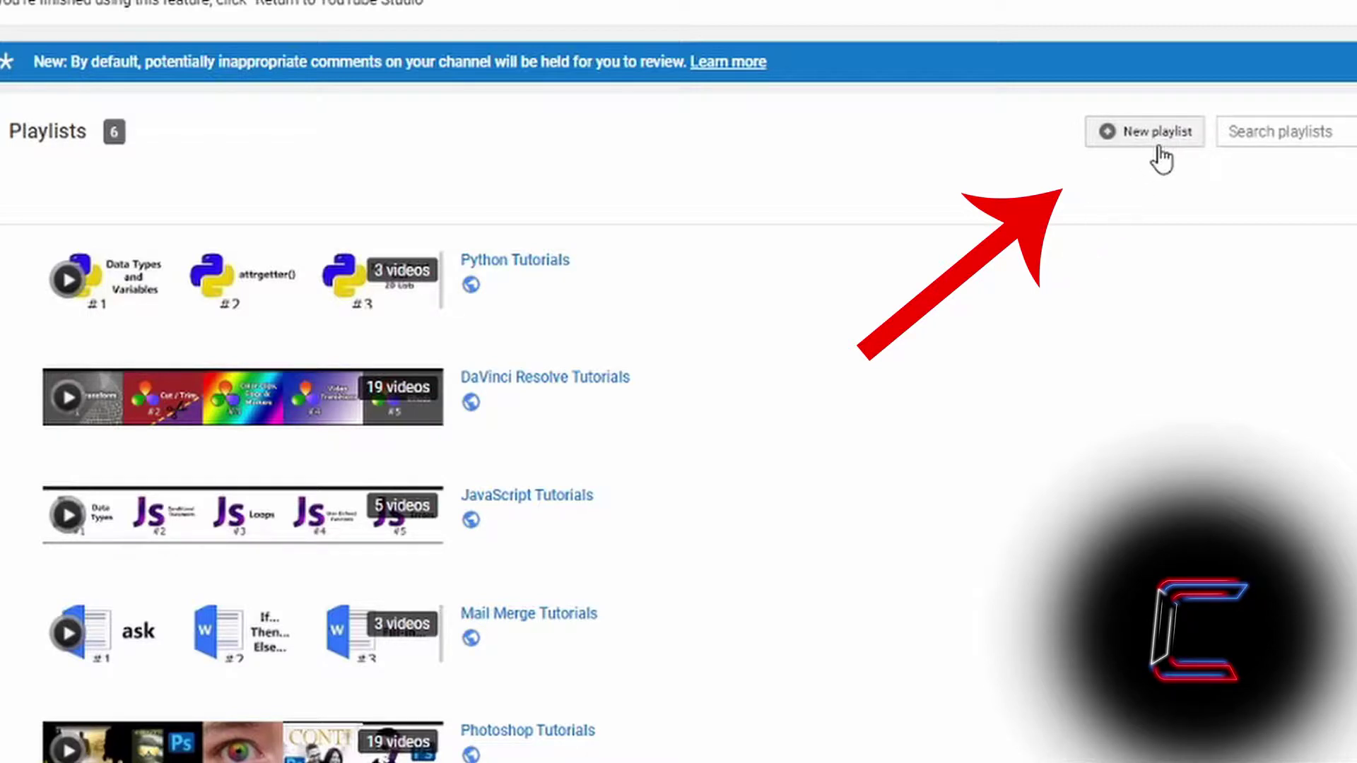
# Create a public playlist titled "New Playlist"
pyautogui.click(1158, 147)
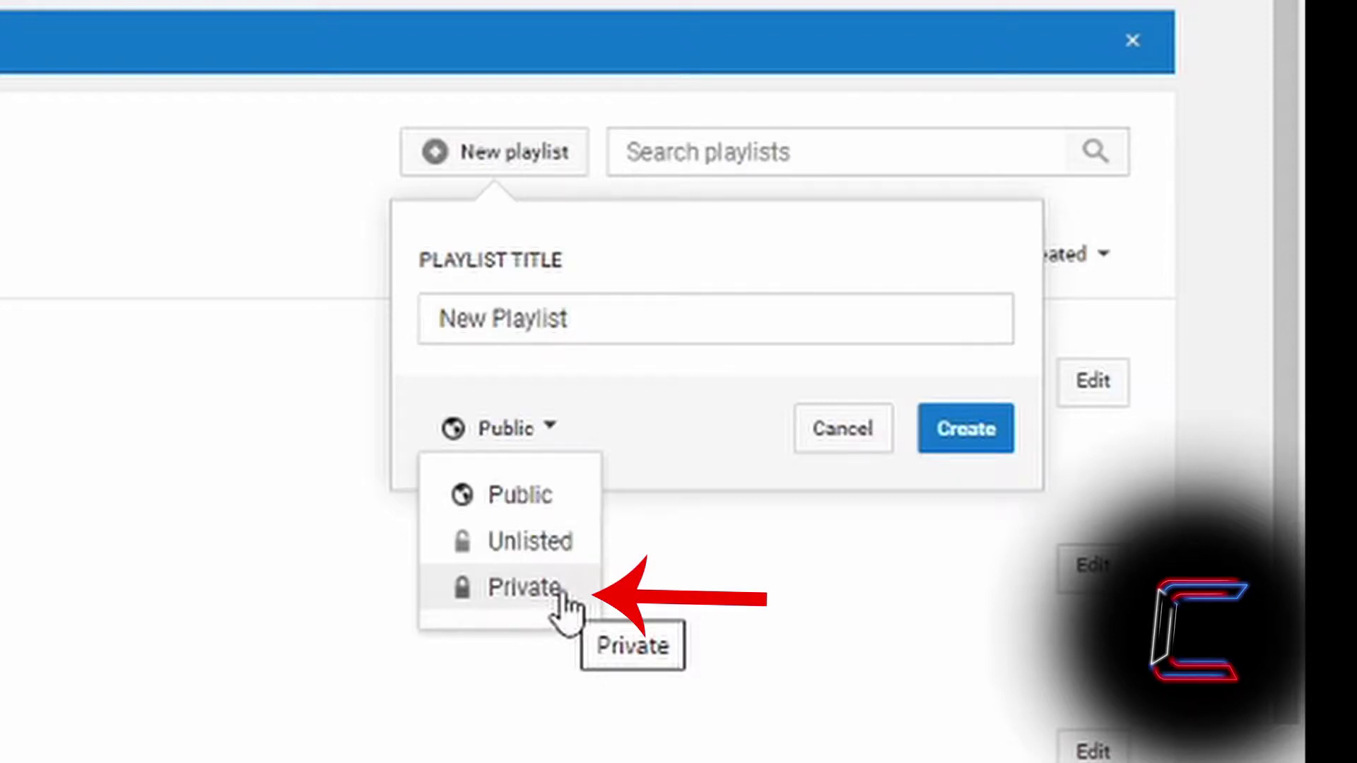
pyautogui.click(645, 615)
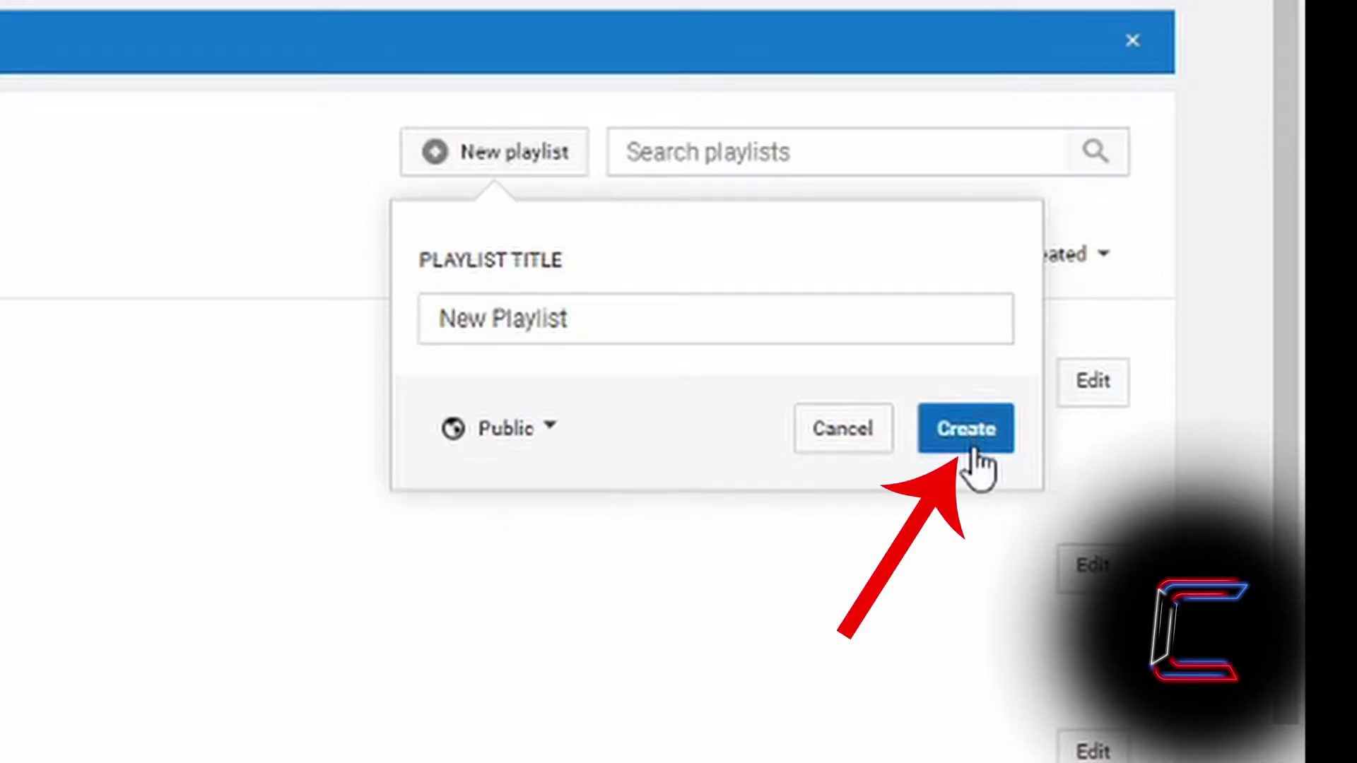
pyautogui.click(975, 450)
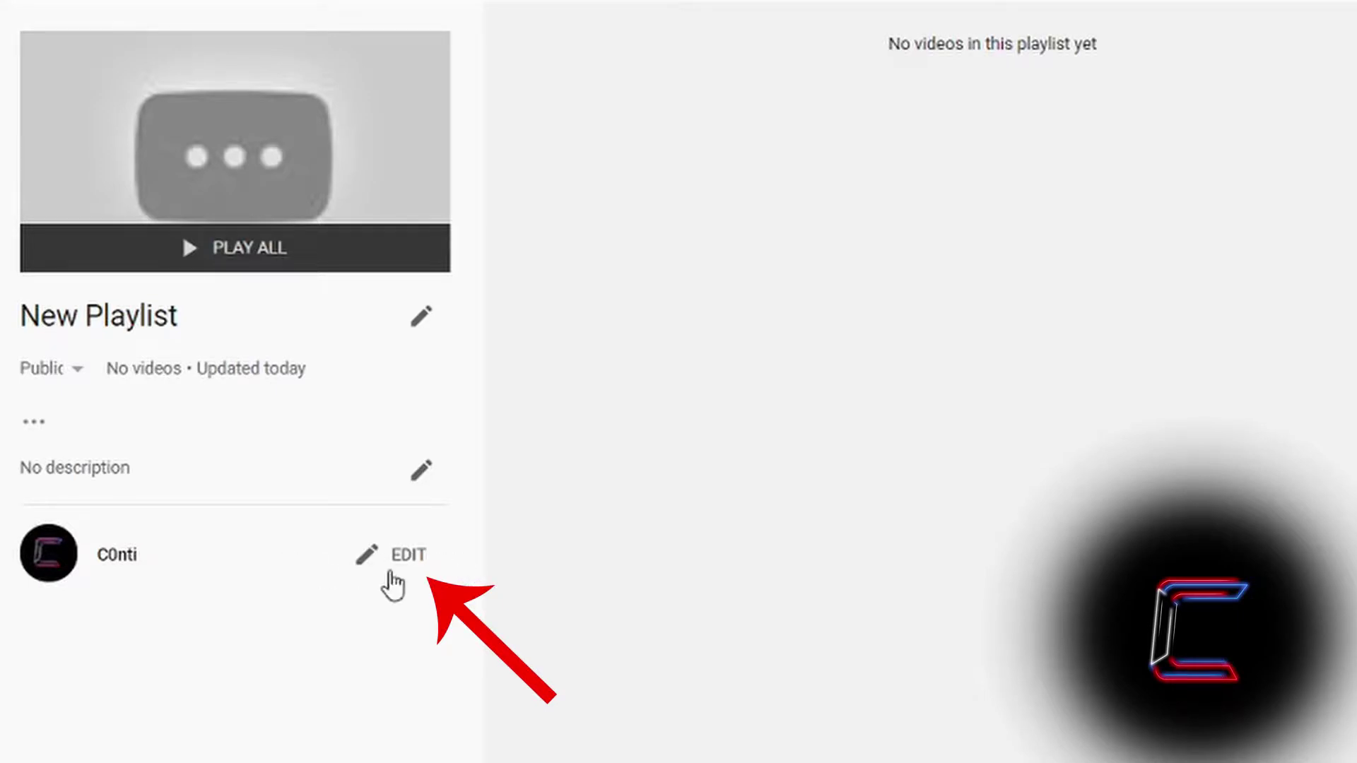
# Edit the new playlist and search for "DaVinci Resolve C0nti" videos to add to it
pyautogui.click(423, 555)
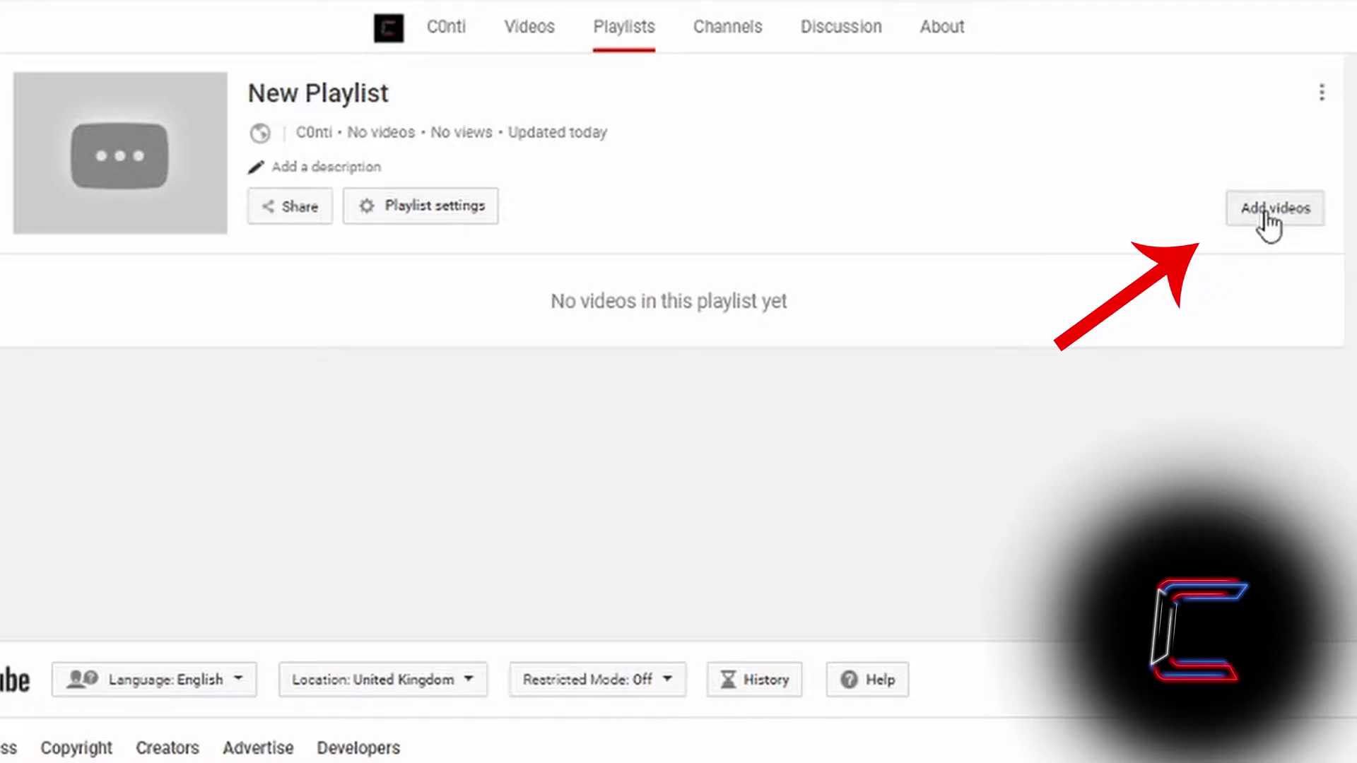
pyautogui.click(1307, 225)
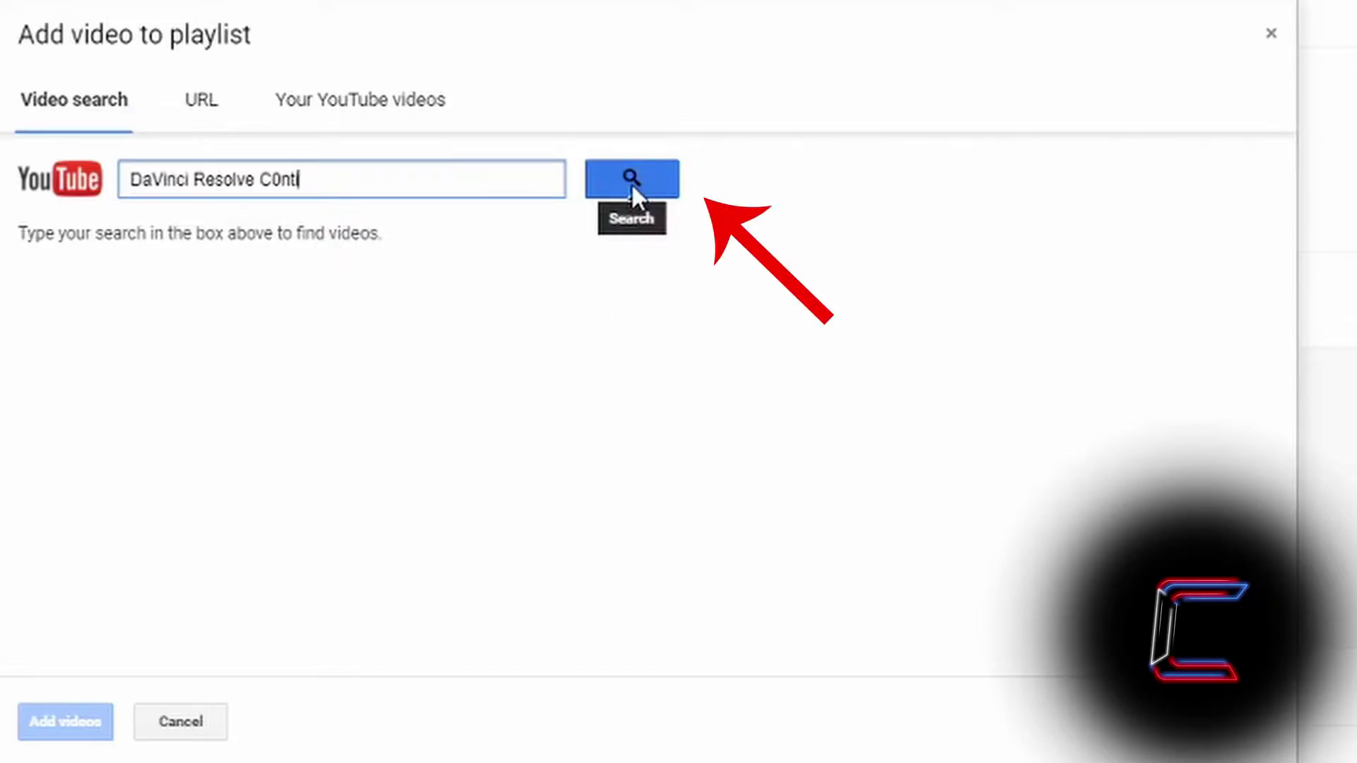
pyautogui.click(635, 184)
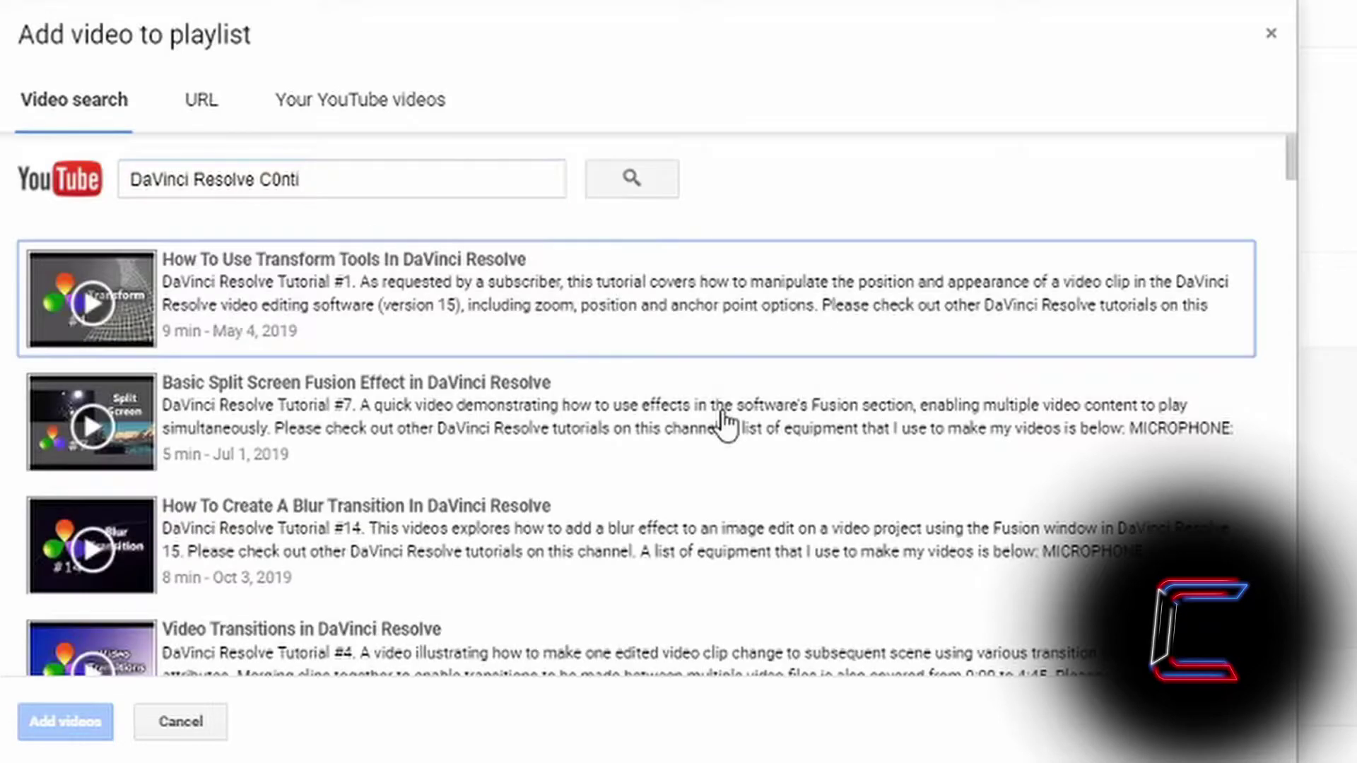
# Select both "How To Use Transform Tools In DaVinci Resolve" and "Basic Split Screen Fusion Effect in DaVinci Resolve" for the playlist
pyautogui.scroll(-3, 725, 424)
pyautogui.scroll(-10, 724, 424)
pyautogui.scroll(15, 721, 424)
pyautogui.click(671, 320)
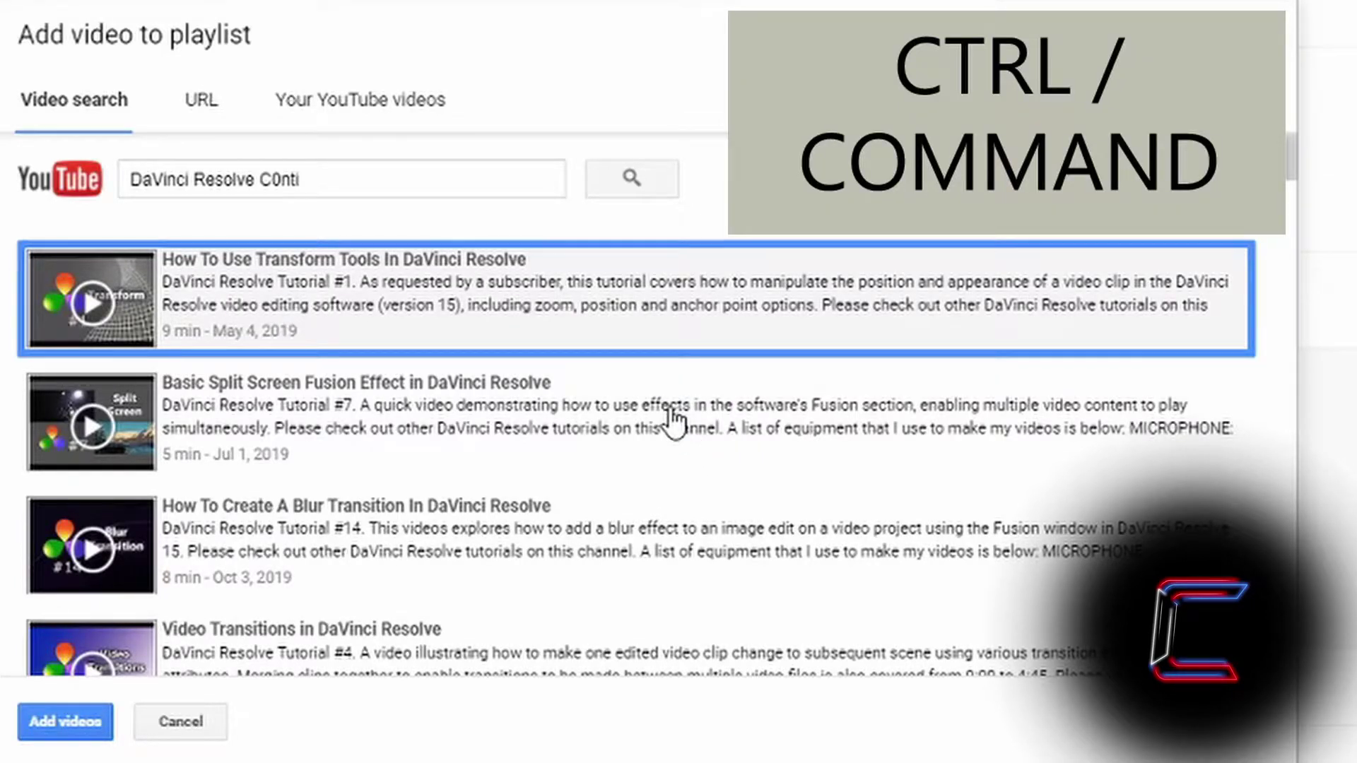
pyautogui.keyDown('ctrl'); pyautogui.click(669, 412); pyautogui.keyUp('ctrl')
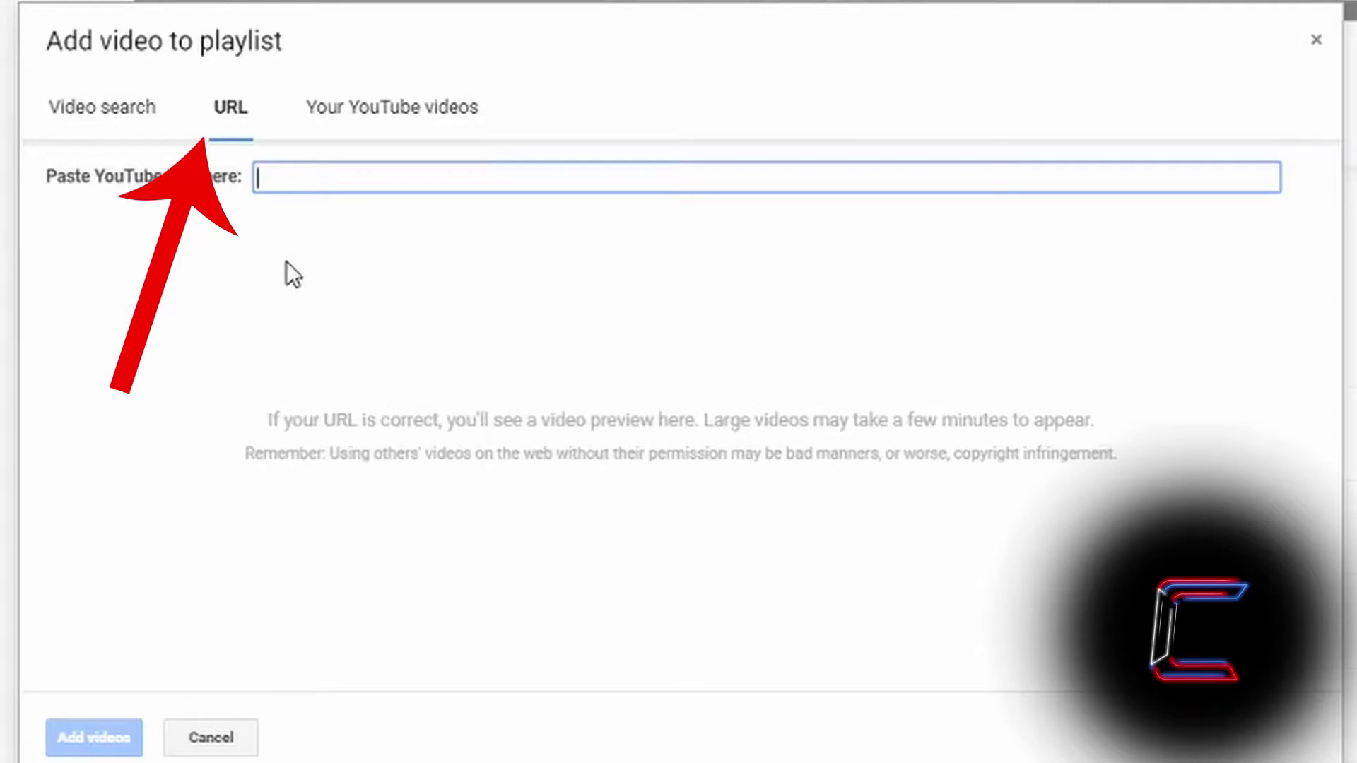
# Try a YouTube channel URL as the source for adding videos, and check the channel's own uploads as another source
pyautogui.write('https://www.youtube.com/channel/UCV8IX_4njGYZ4KZykS4tg4w')
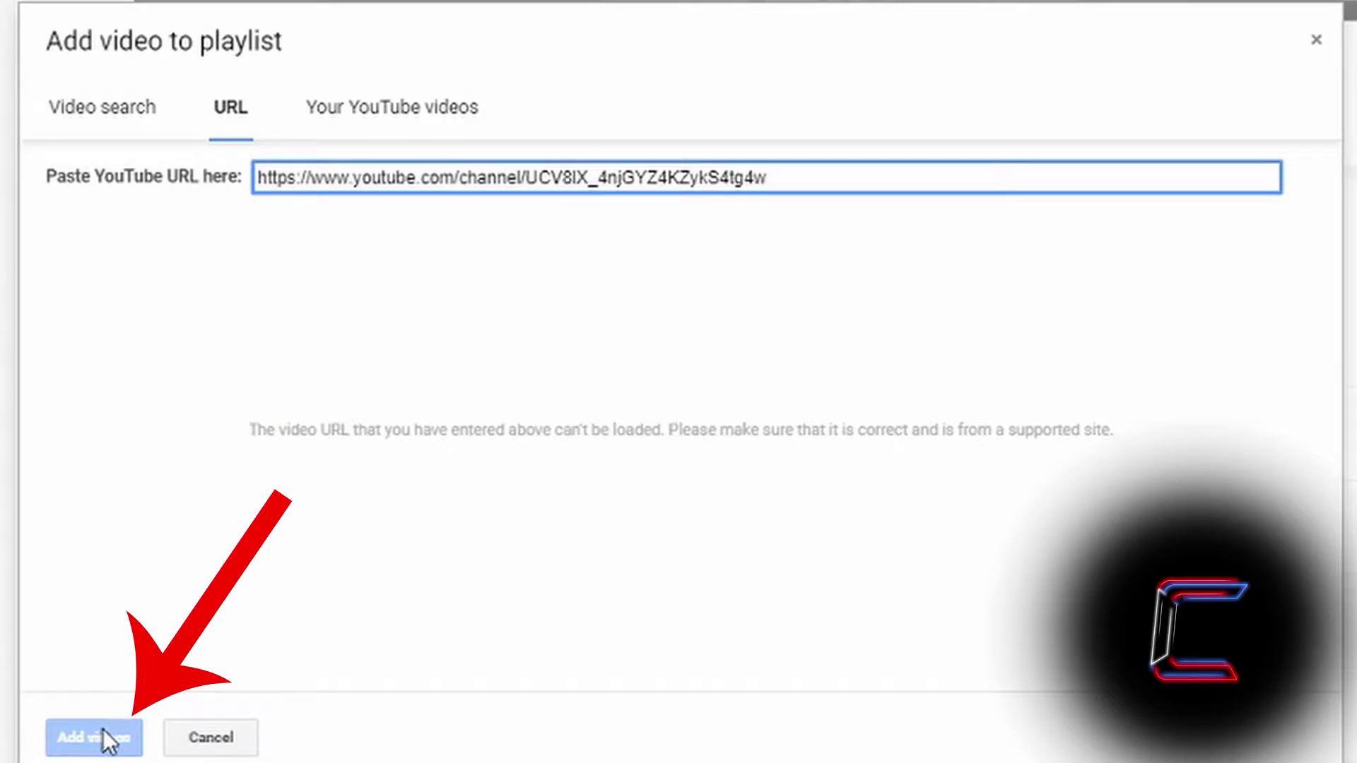
pyautogui.click(392, 107)
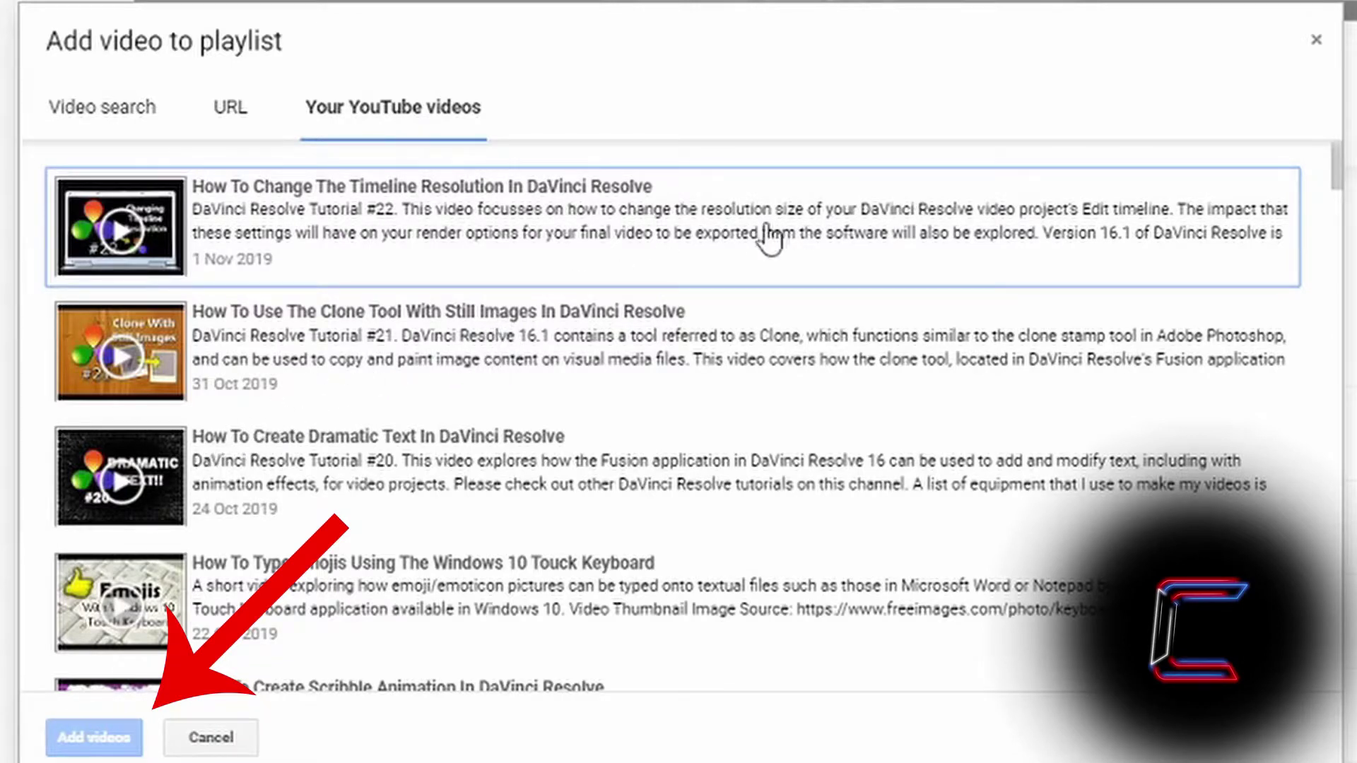
pyautogui.click(584, 385)
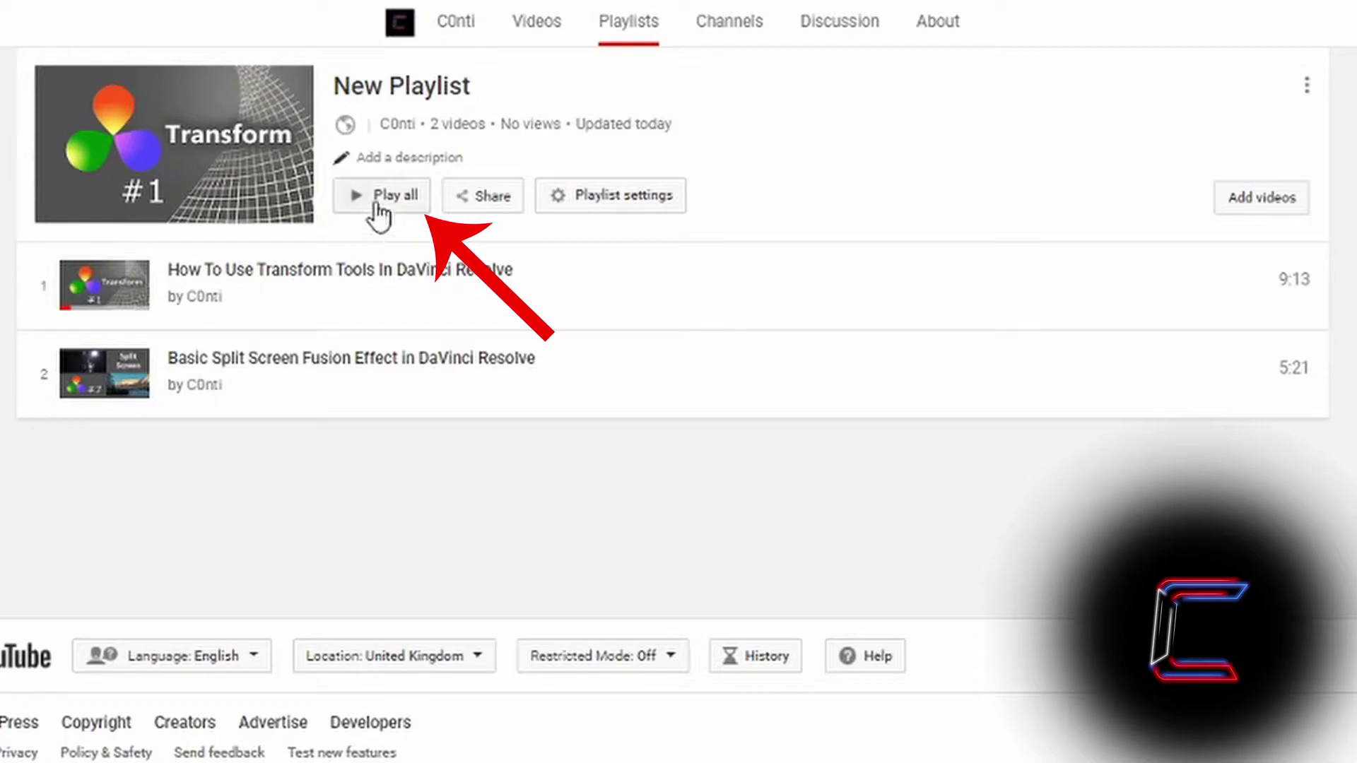
# Open the playlist's sharing options and allow people with the link to add videos
pyautogui.moveTo(186, 145)
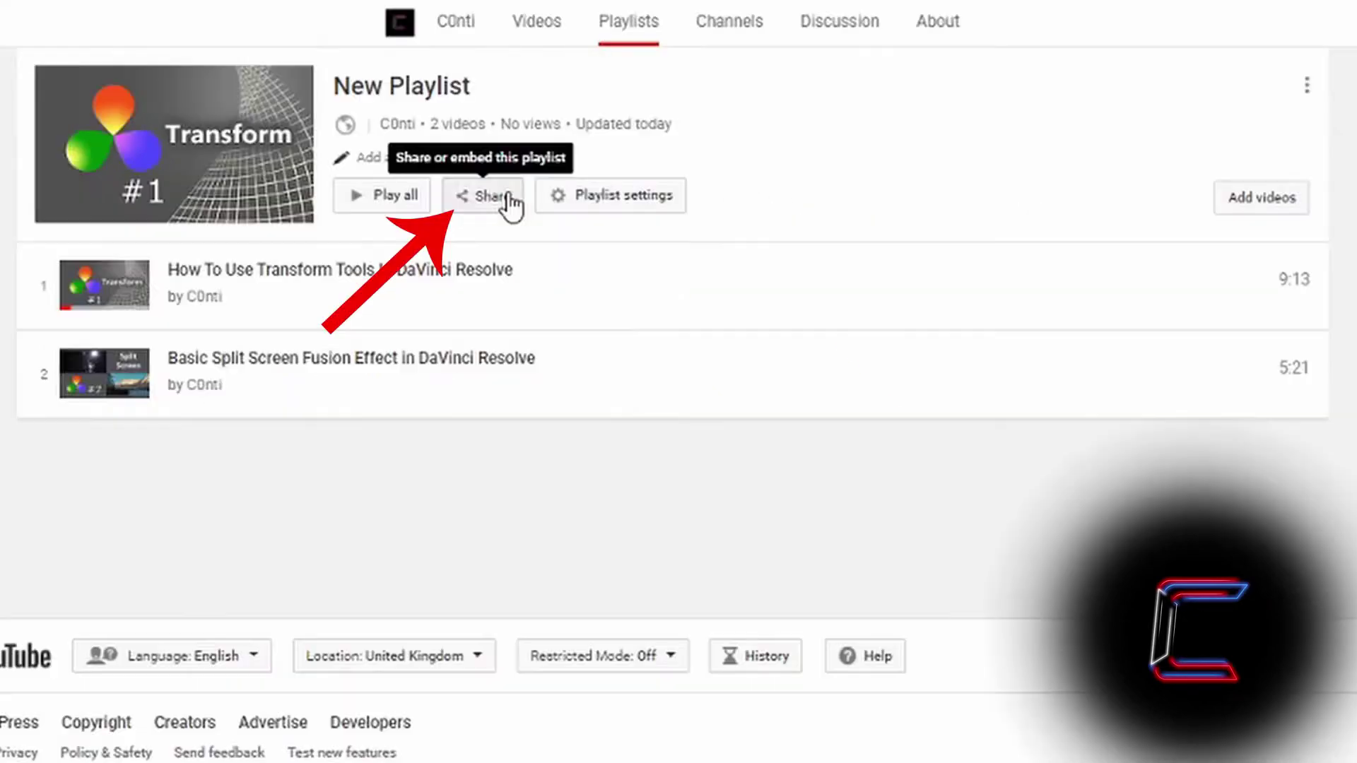
pyautogui.click(760, 249)
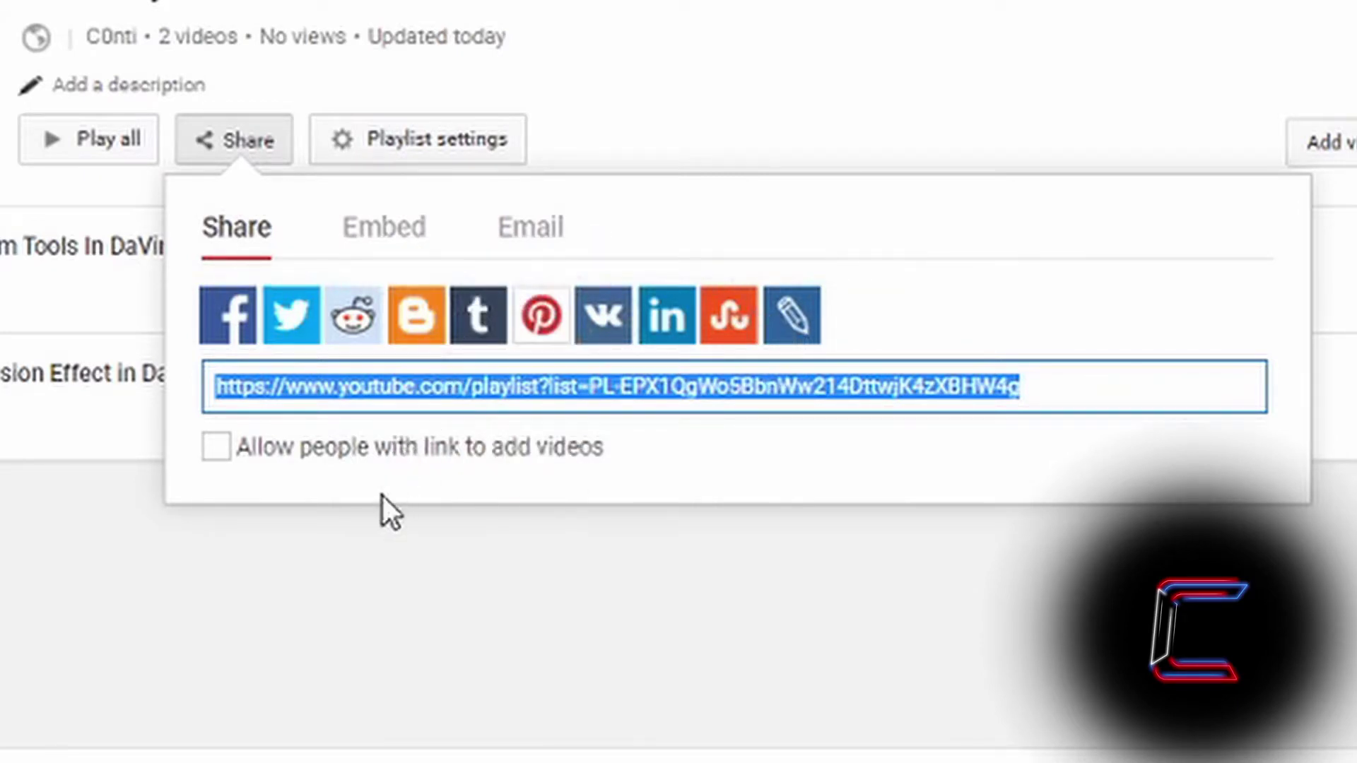
pyautogui.click(216, 447)
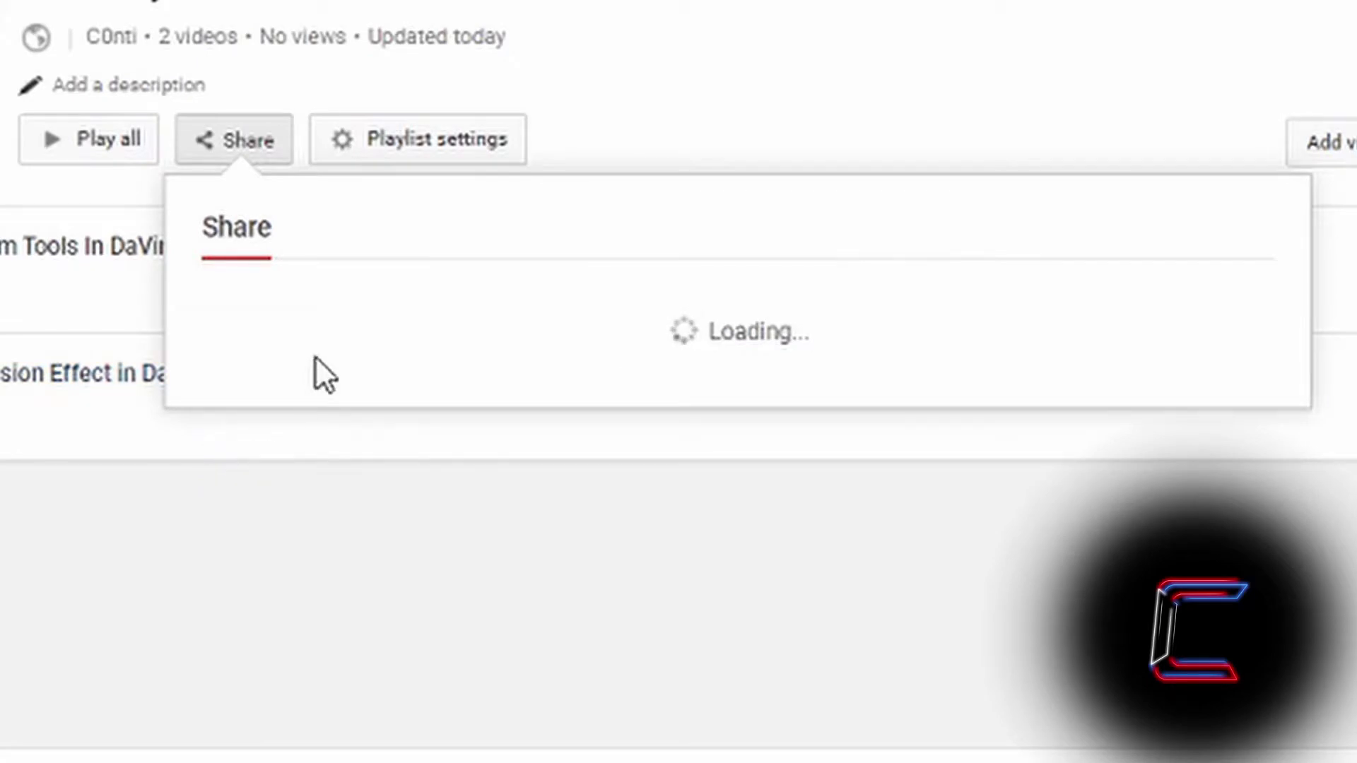
# Copy the playlist's embed code
pyautogui.click(395, 251)
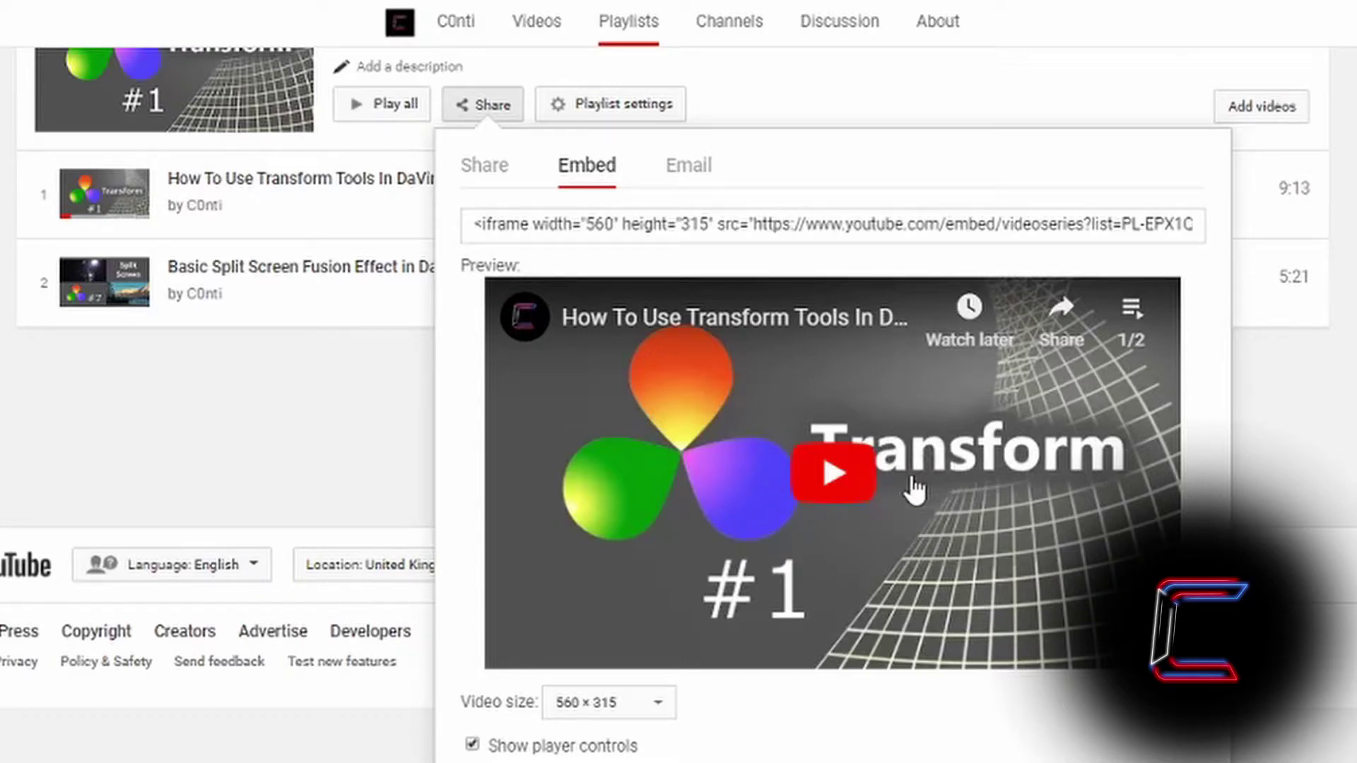
pyautogui.scroll(-2, 901, 492)
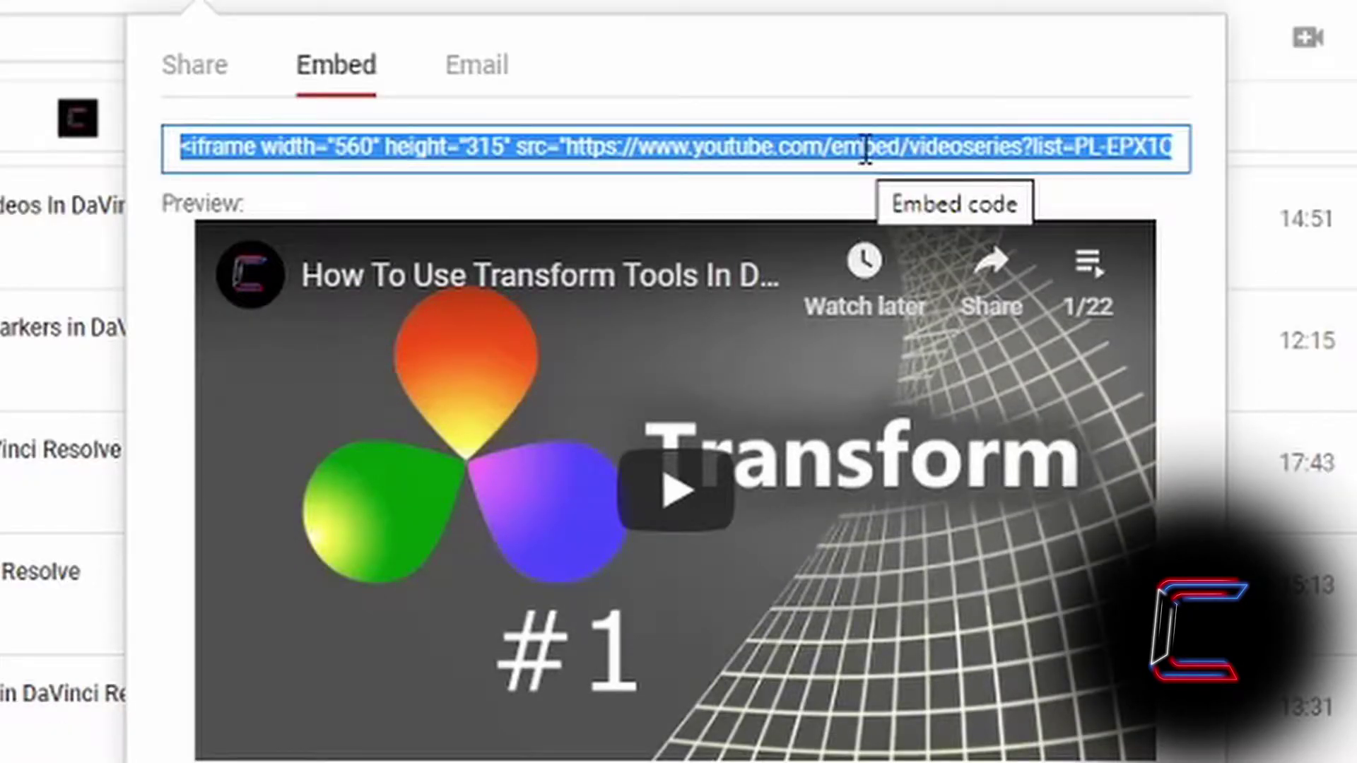
pyautogui.hotkey('ctrl', 'c')
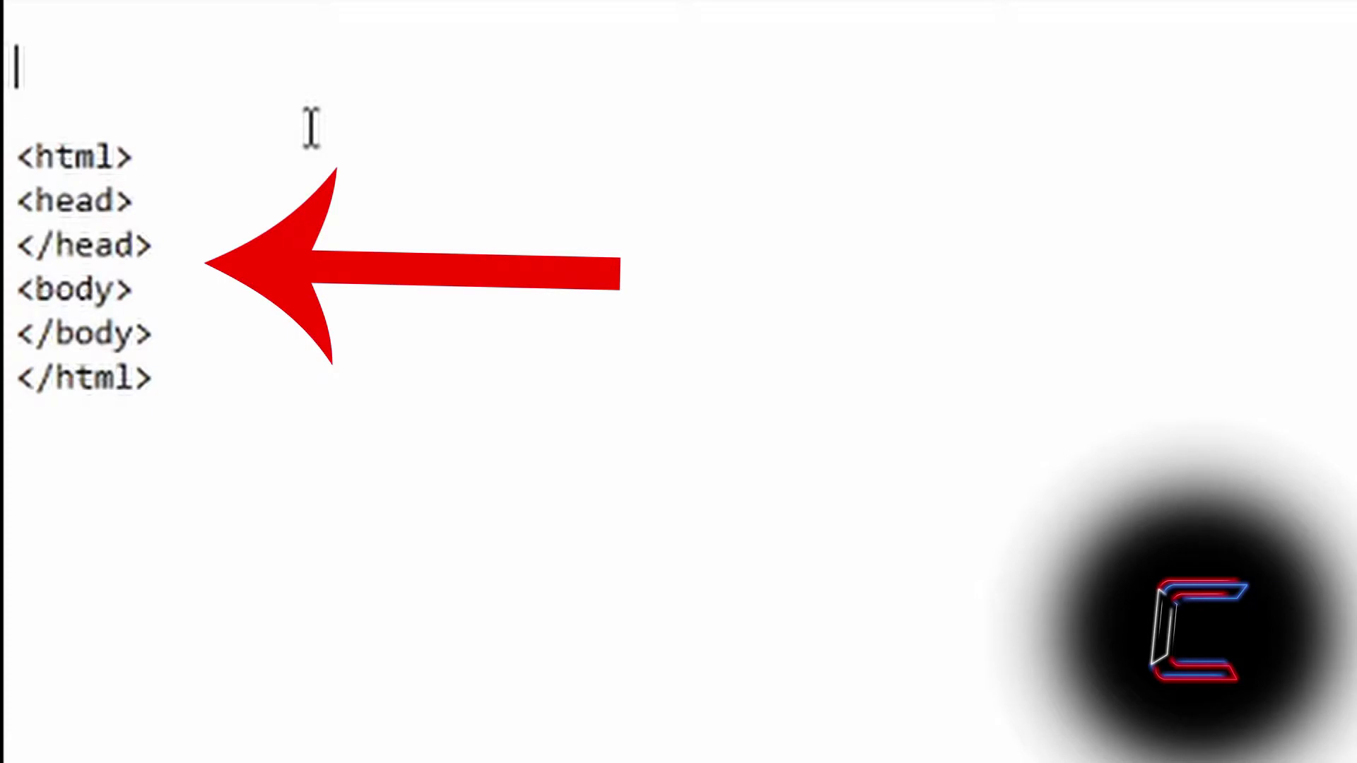
# Switch to Notepad and paste the embed code on a new line inside the HTML body
pyautogui.click(257, 286)
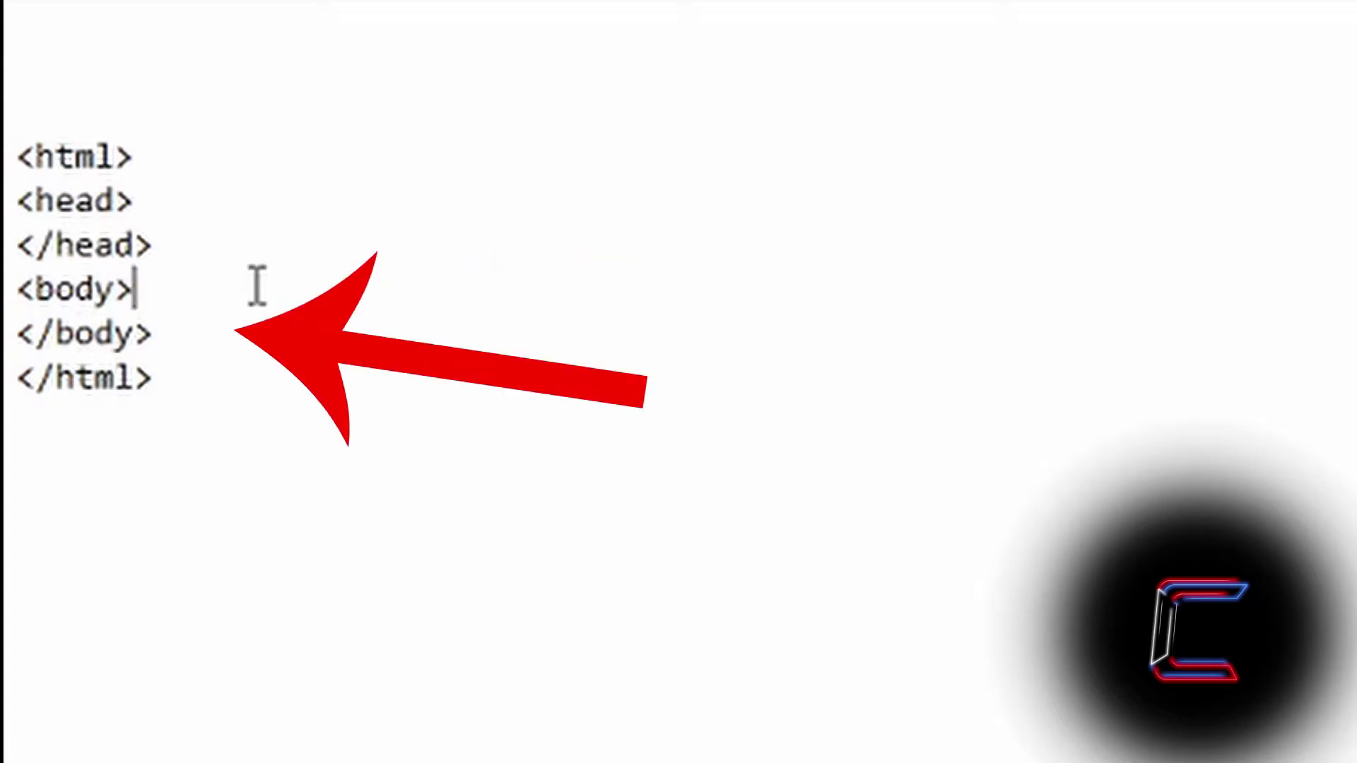
pyautogui.press('Return')
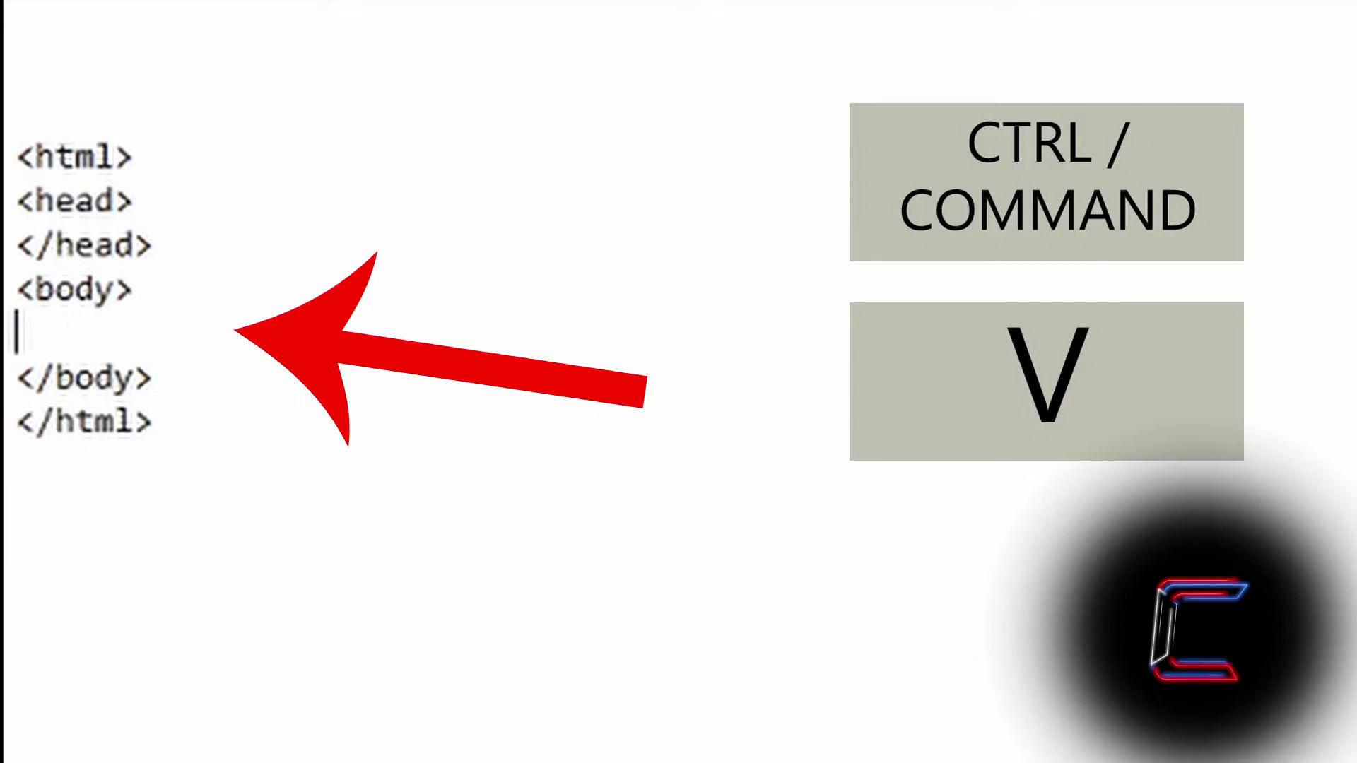
pyautogui.hotkey('ctrl', 'v')
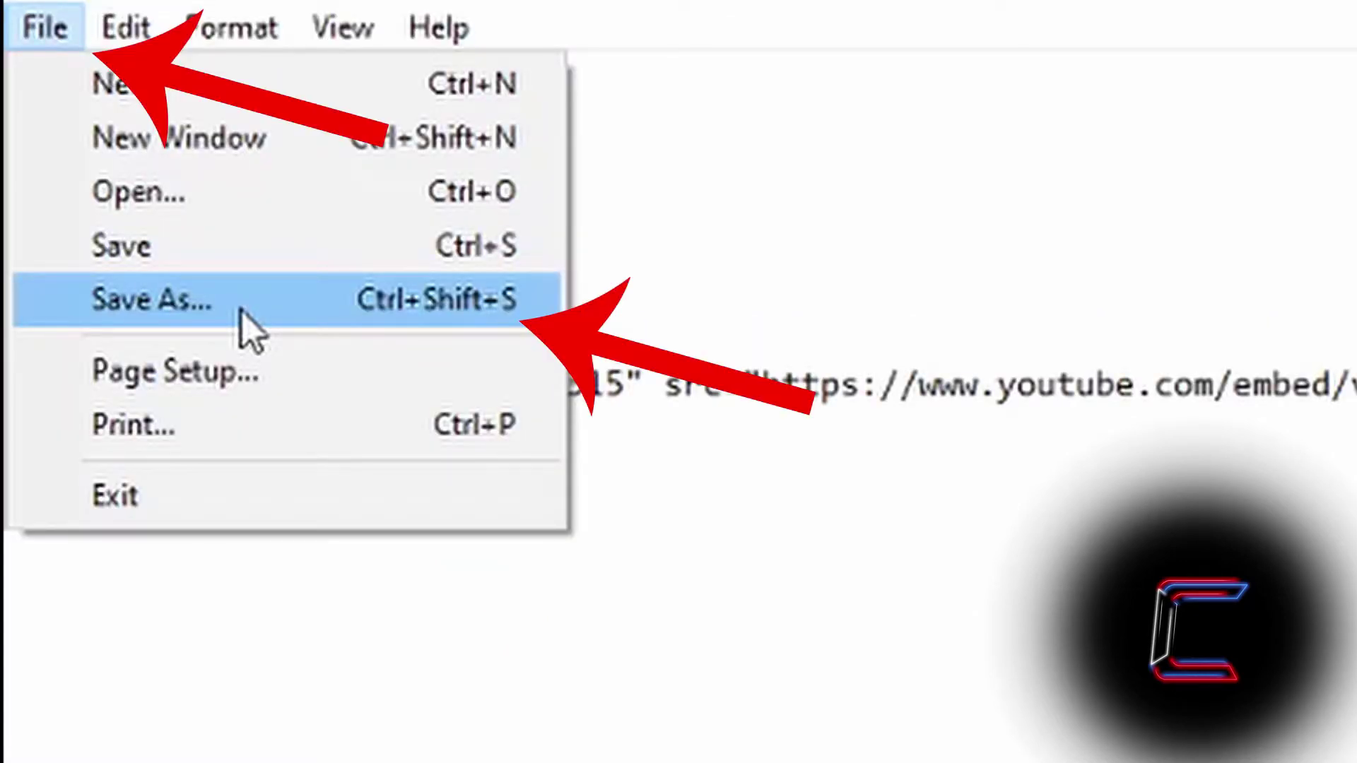
# Save the HTML document as page1.html and open the saved file from the desktop
pyautogui.click(244, 325)
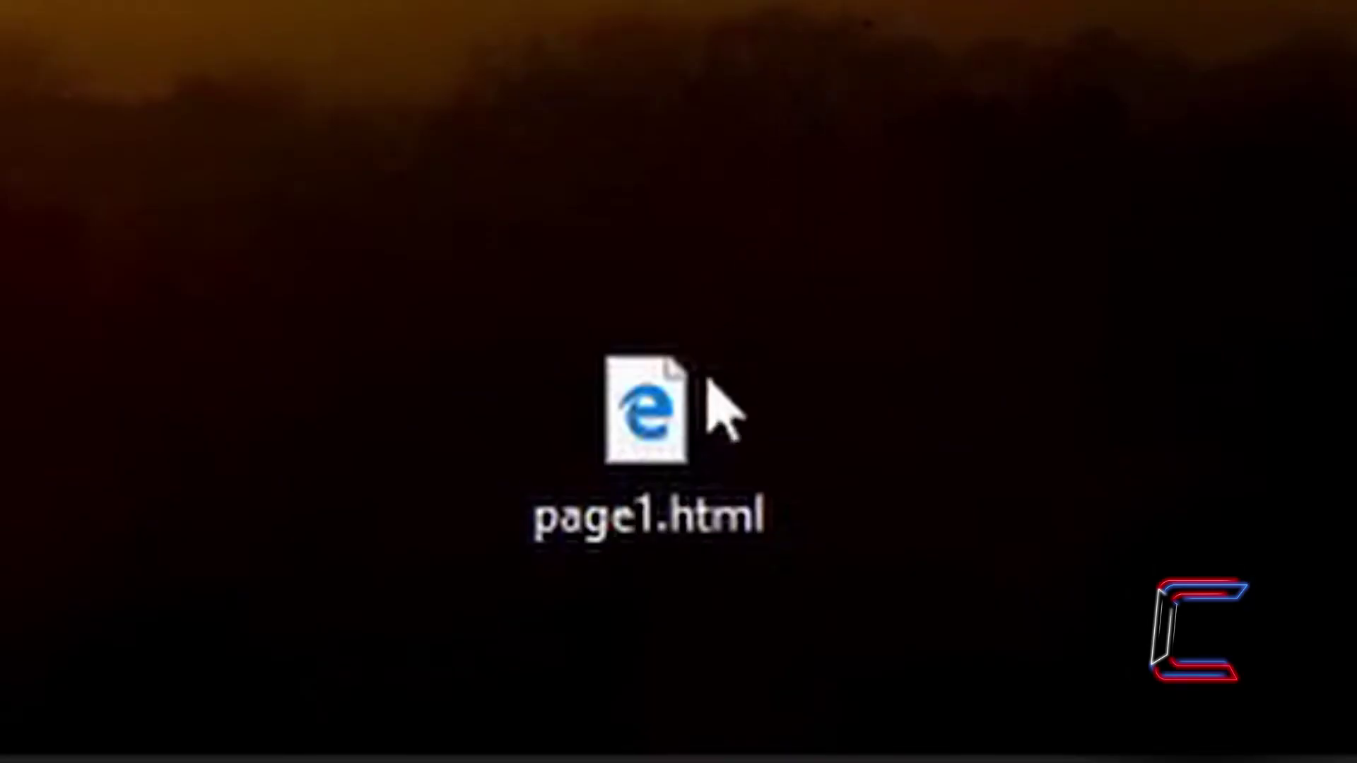
pyautogui.click(685, 469)
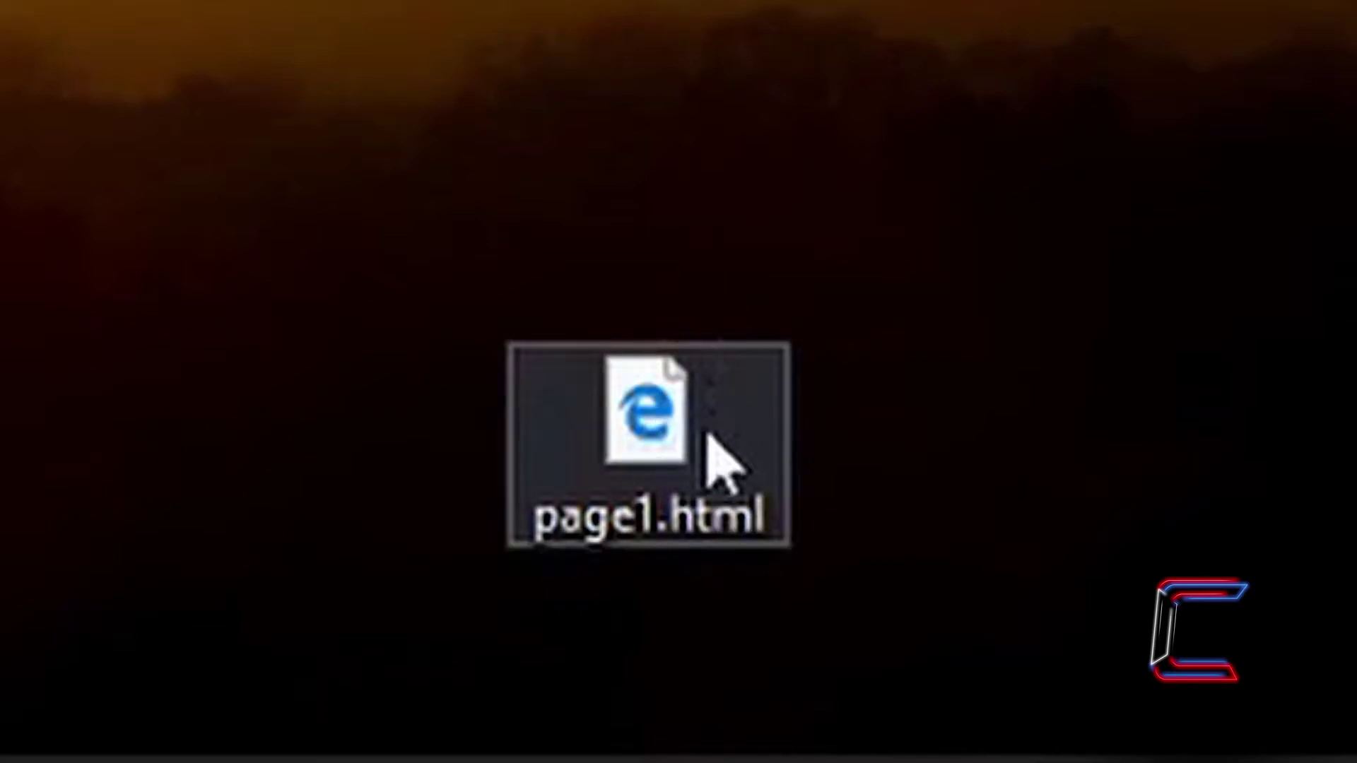
pyautogui.click(799, 304)
pyautogui.doubleClick(659, 458)
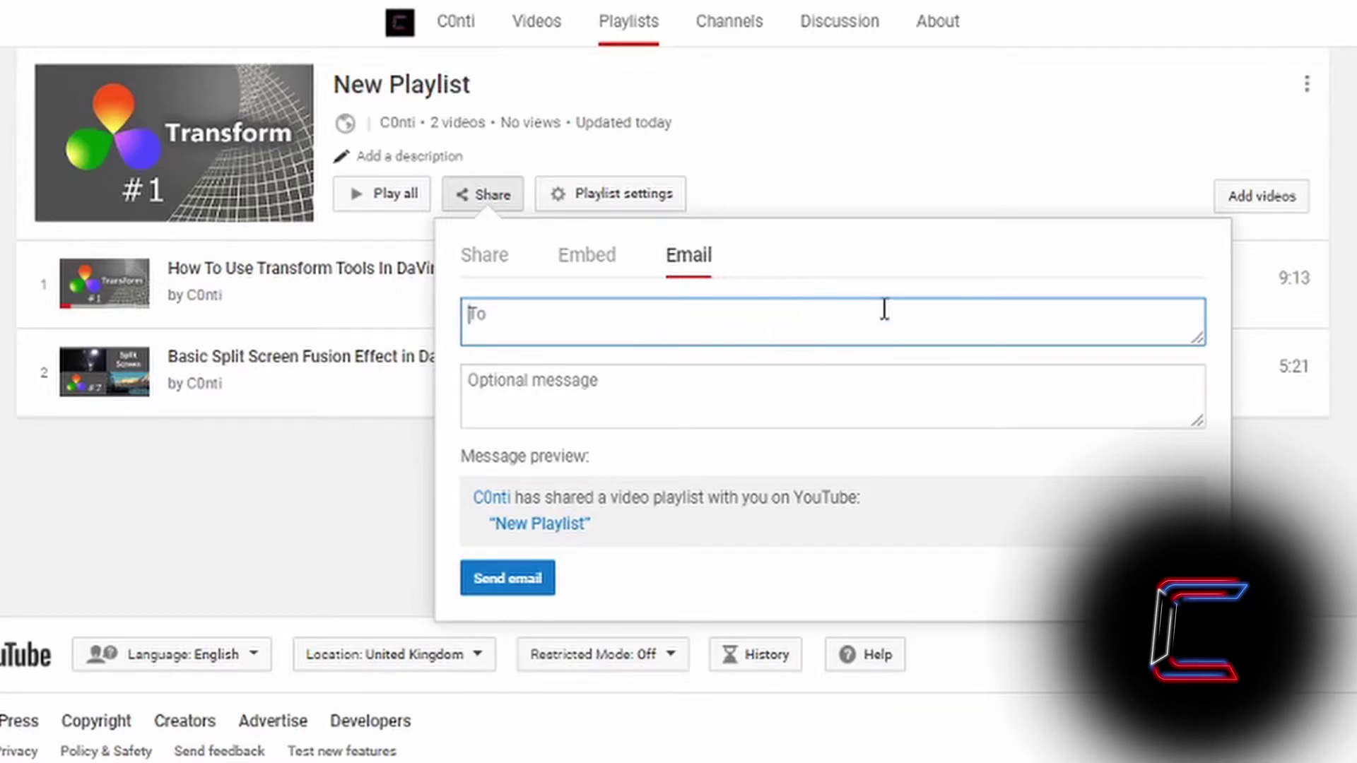
# Enter "Hi" as the optional message for sharing the playlist by email
pyautogui.click(723, 410)
pyautogui.write('Hi')
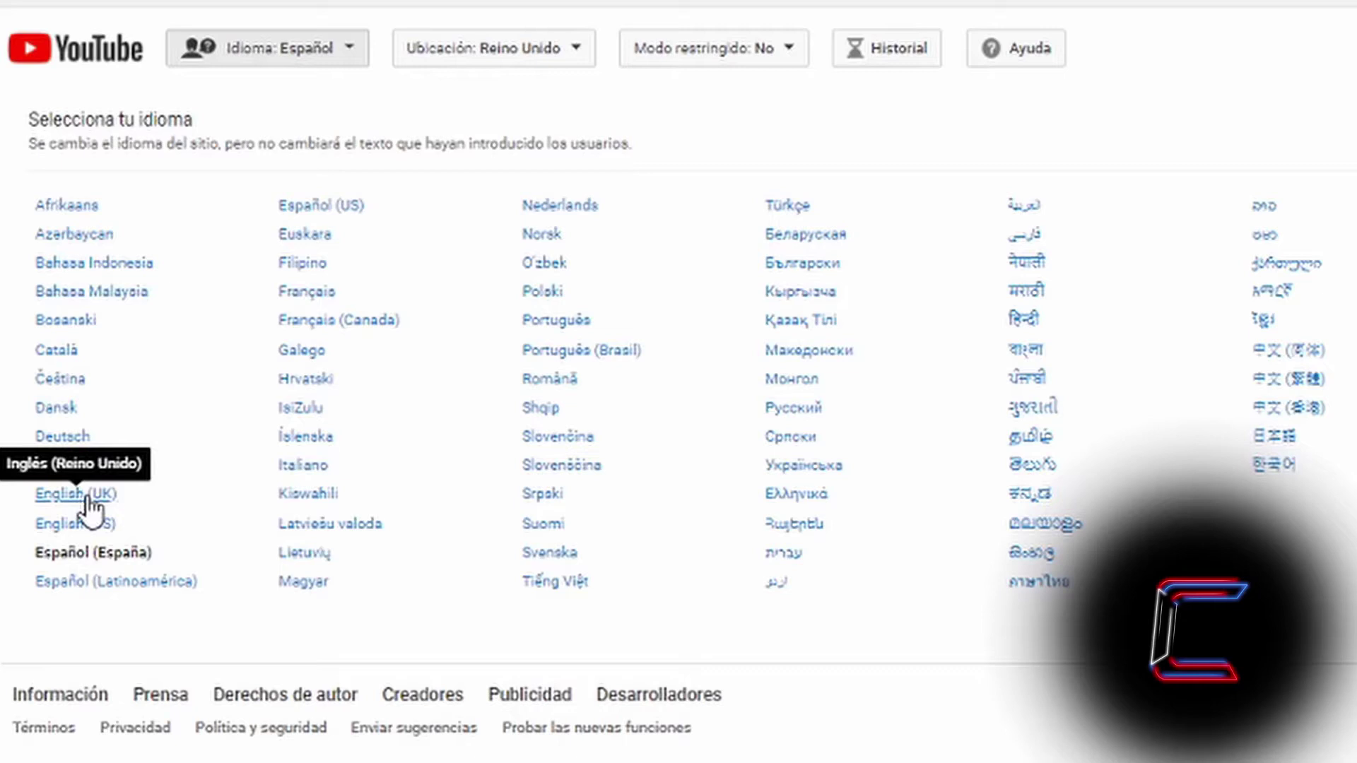
# Set the YouTube site language to English (UK)
pyautogui.click(86, 495)
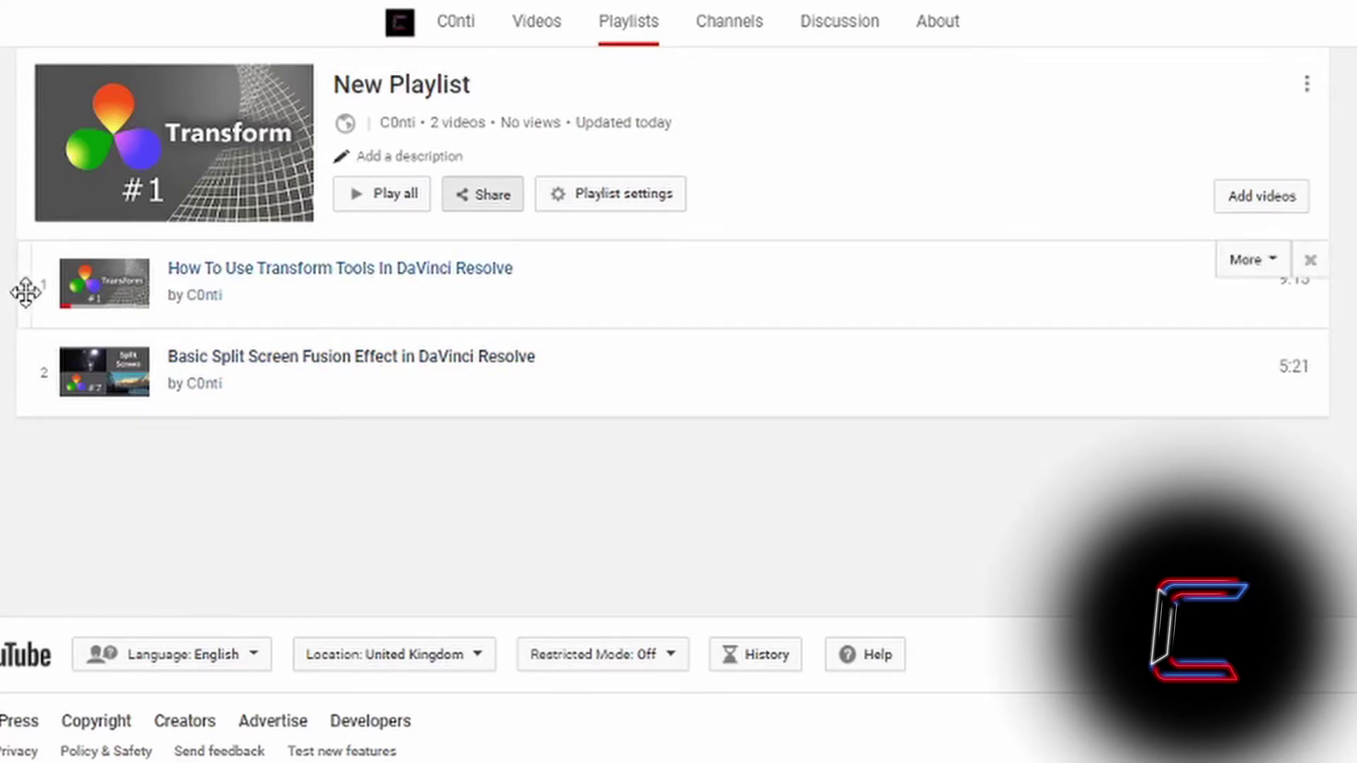
# Move the "How To Use Transform Tools" video to second place and save the note "A good video" on the "Basic Split Screen" video
pyautogui.moveTo(24, 291); pyautogui.dragTo(28, 379)
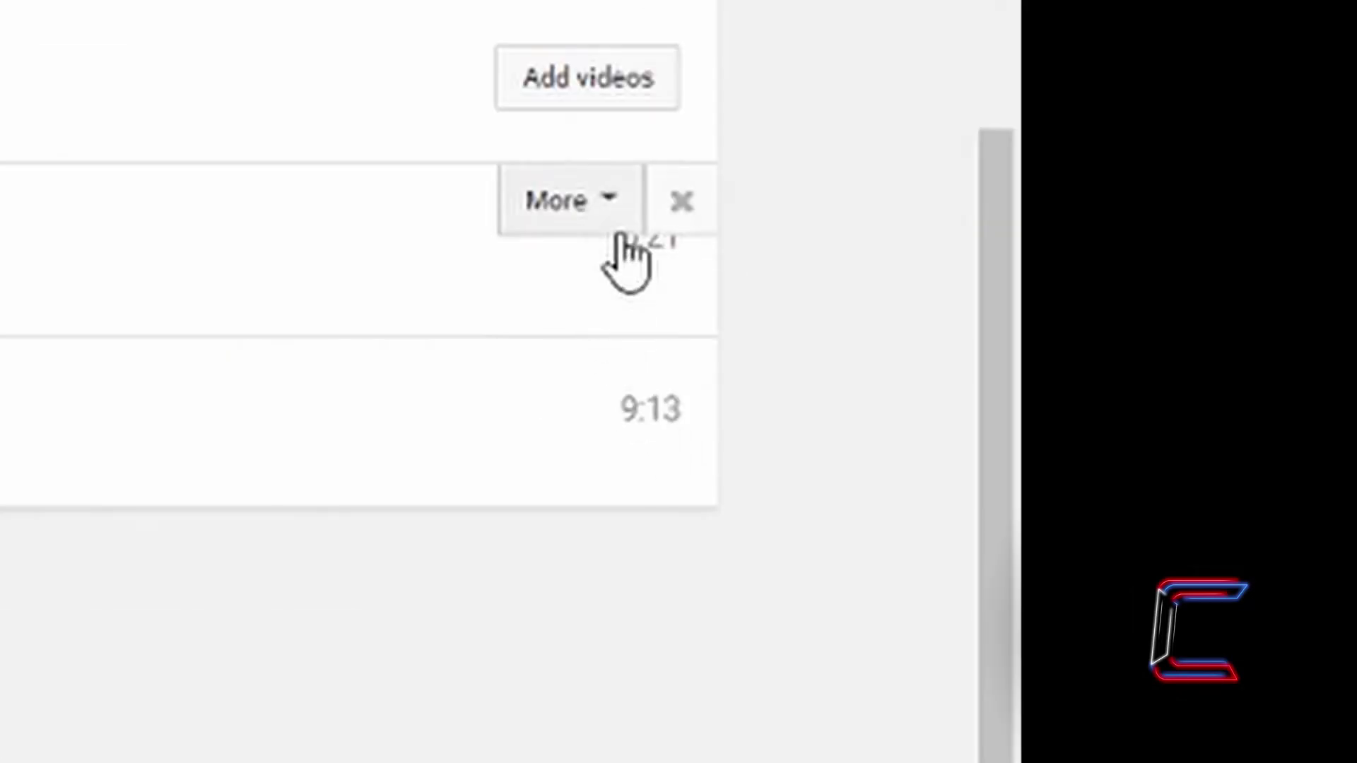
pyautogui.click(1274, 266)
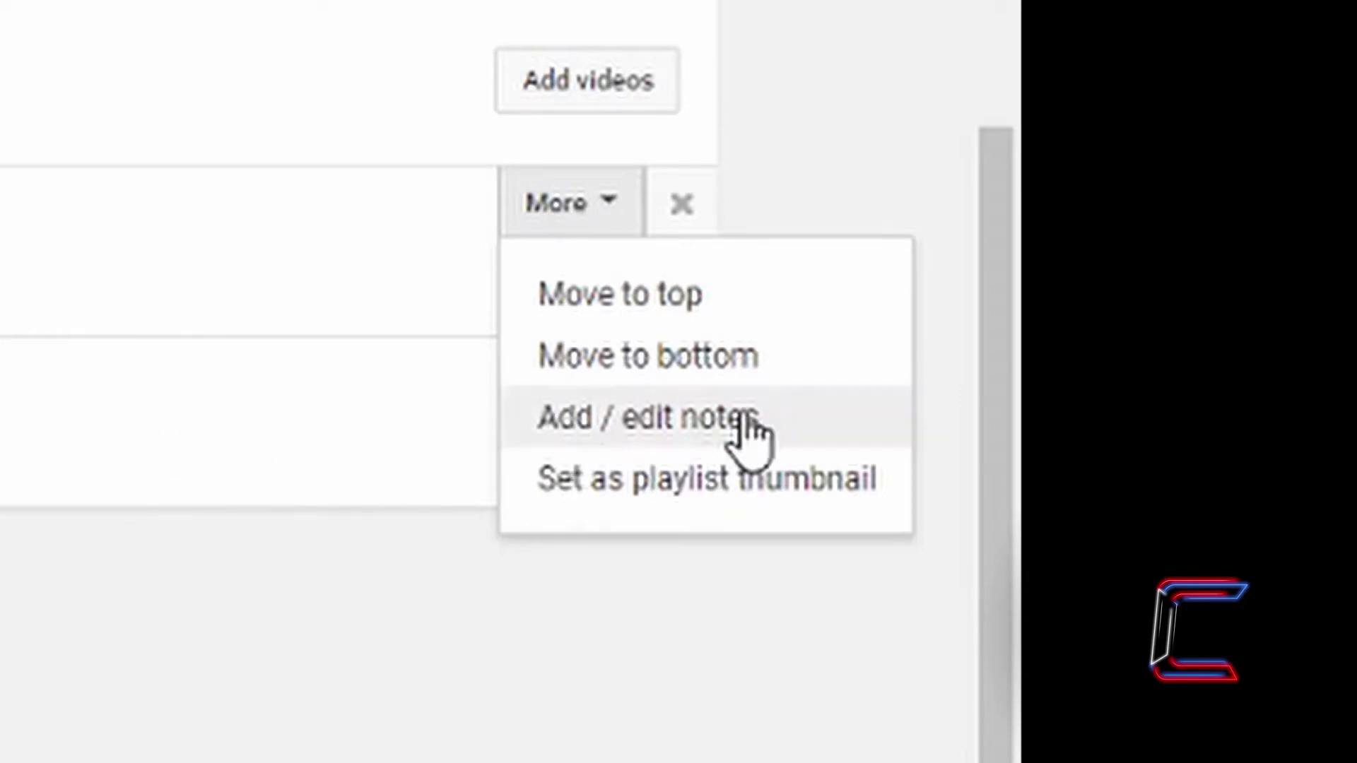
pyautogui.click(774, 435)
pyautogui.write('A good video')
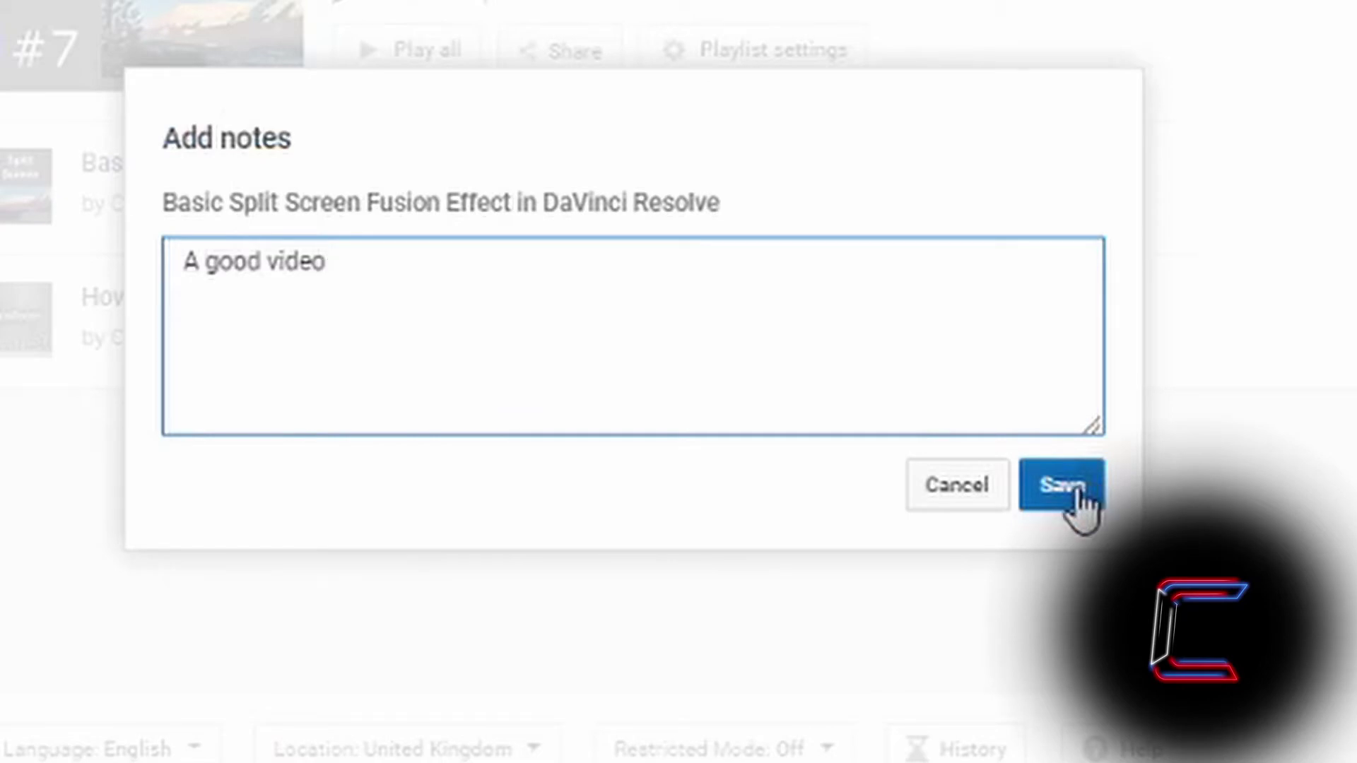
pyautogui.click(1089, 488)
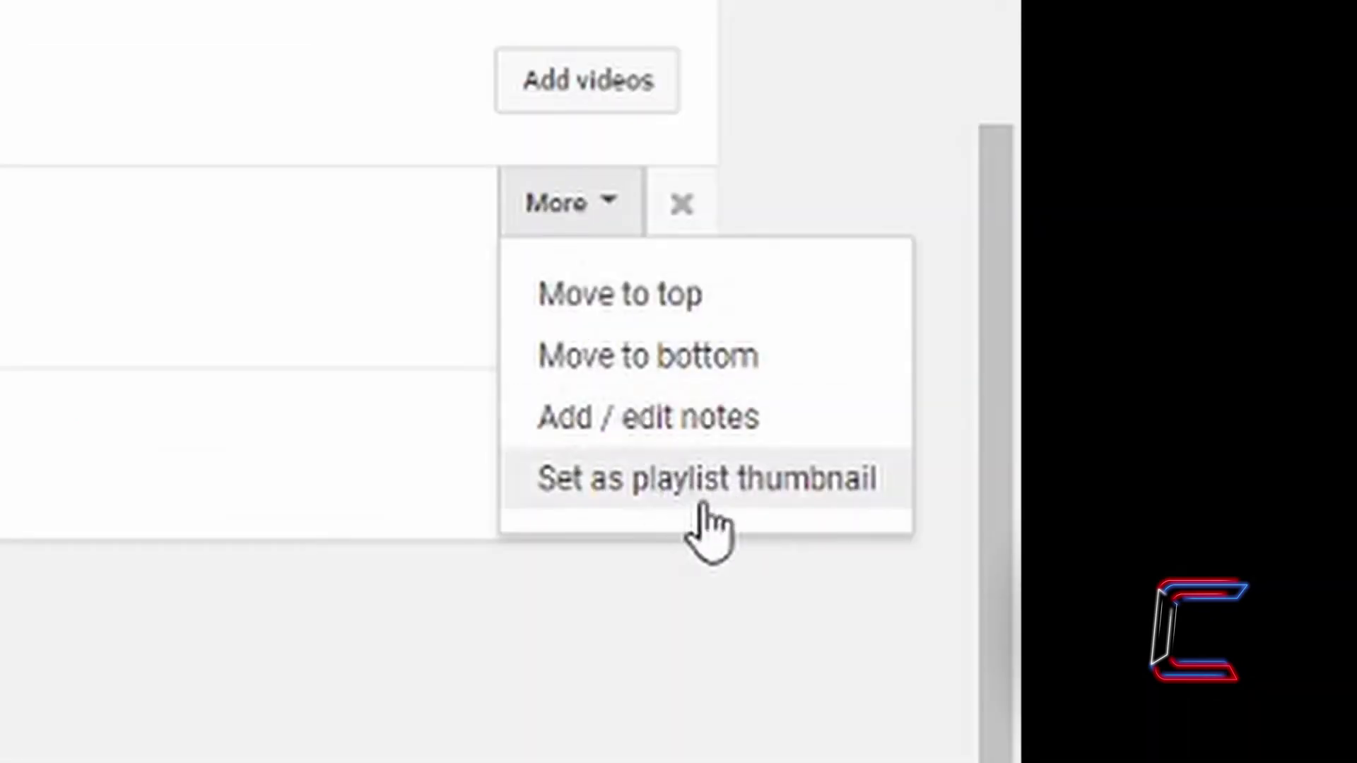
# Set the "Basic Split Screen Fusion Effect in DaVinci Resolve" video as the playlist thumbnail
pyautogui.click(723, 489)
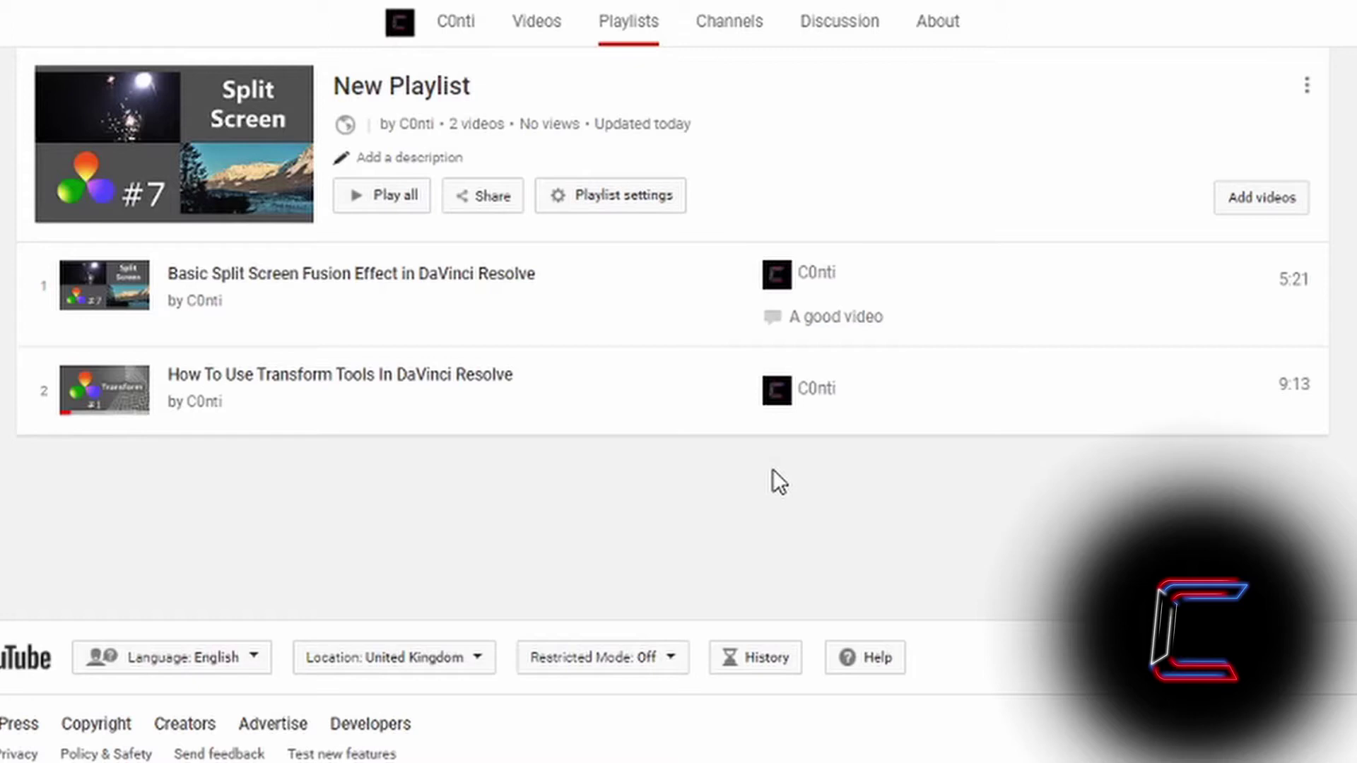
pyautogui.moveTo(1303, 338)
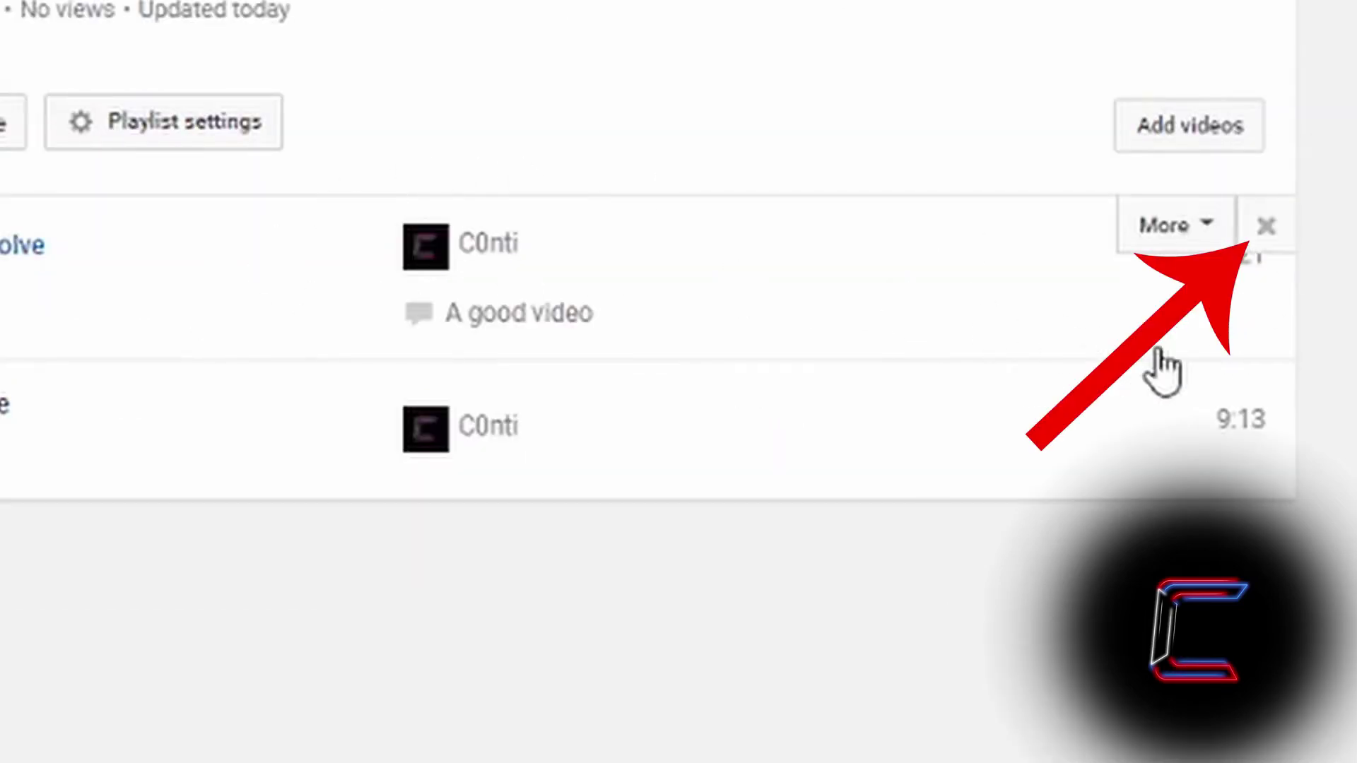
pyautogui.moveTo(1281, 243)
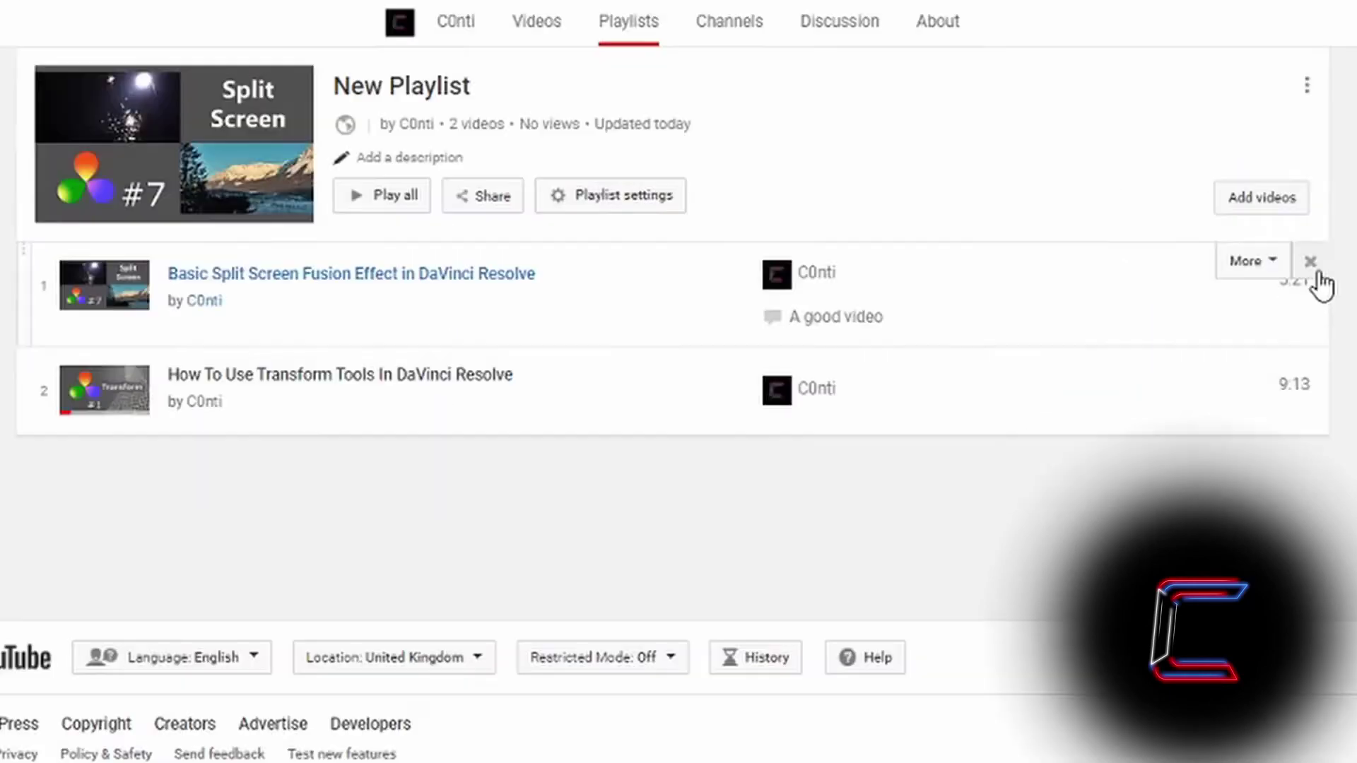
# Remove the "Basic Split Screen Fusion Effect in DaVinci Resolve" video from the playlist
pyautogui.click(1266, 227)
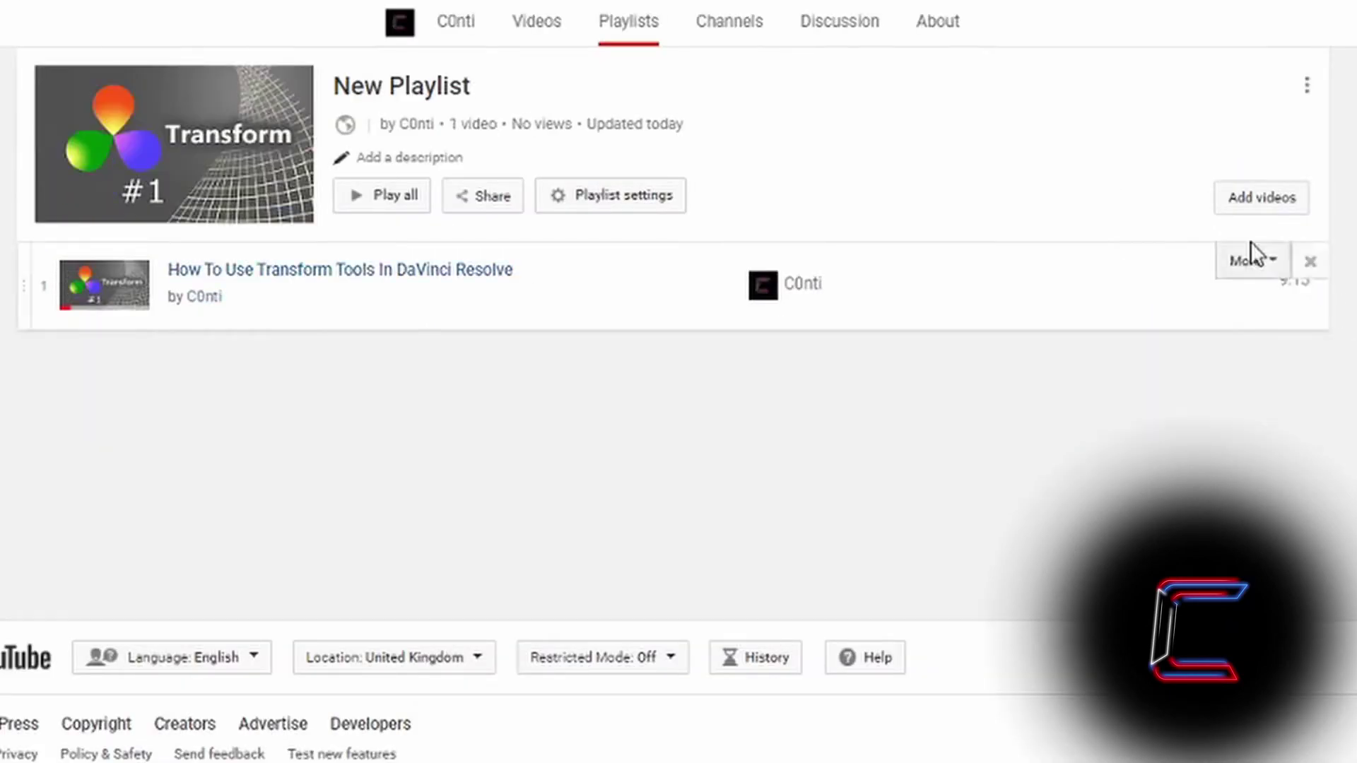
pyautogui.moveTo(936, 109)
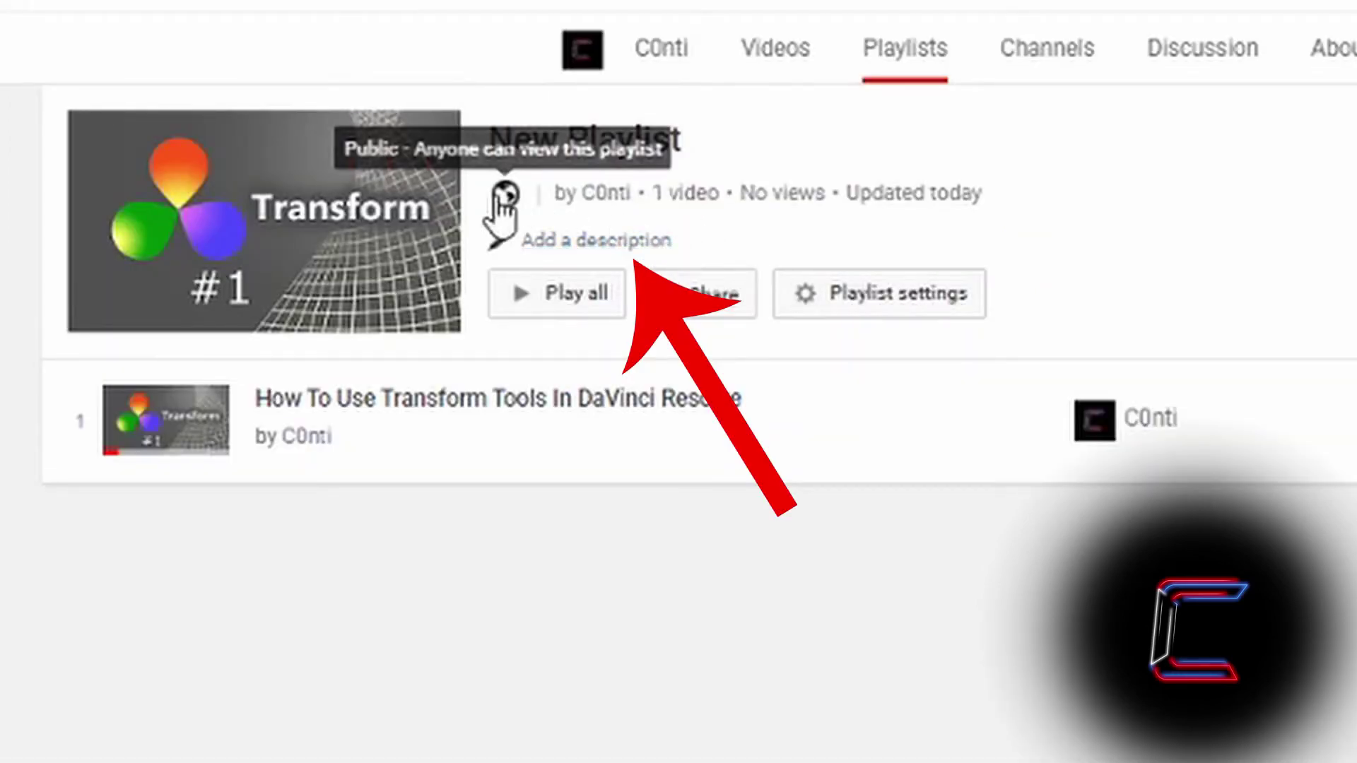
pyautogui.moveTo(509, 209)
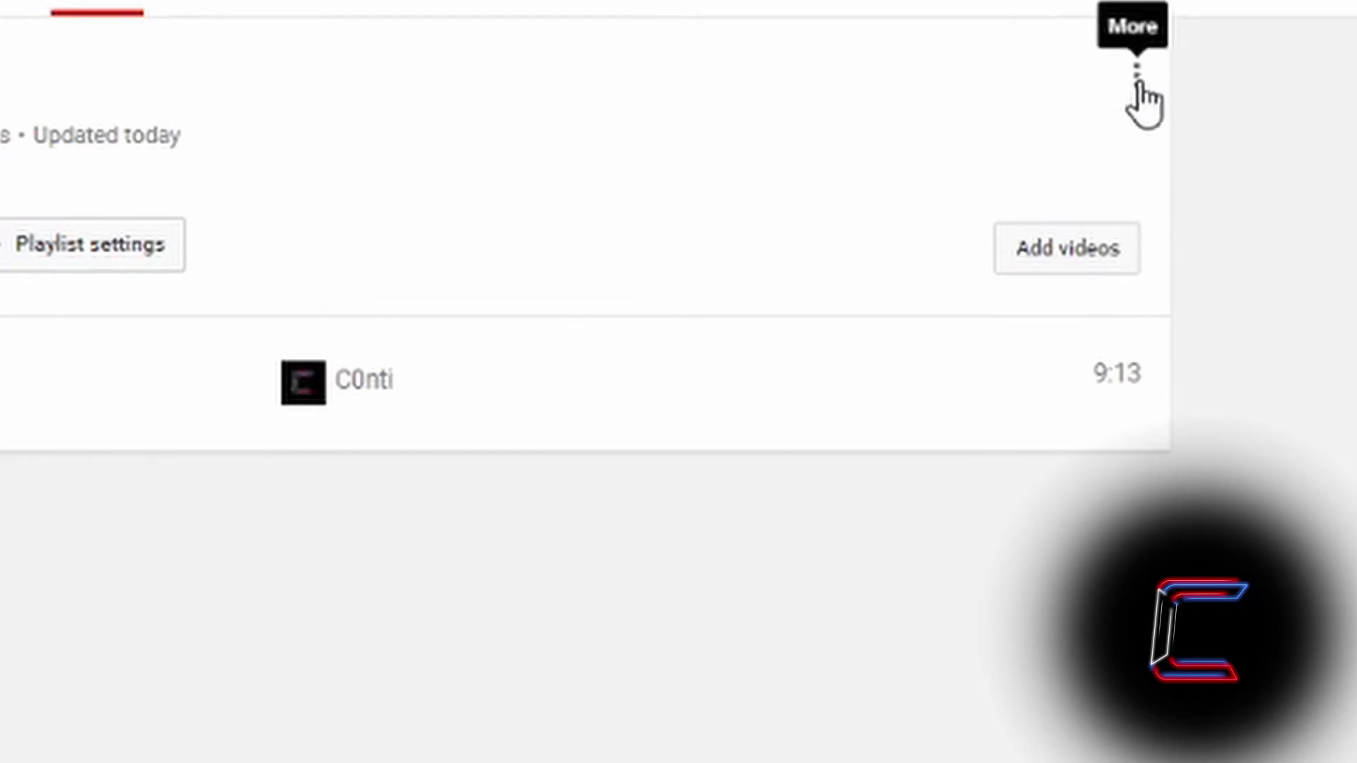
# Show the list of playlists to which all of this playlist's videos can be added
pyautogui.click(1137, 84)
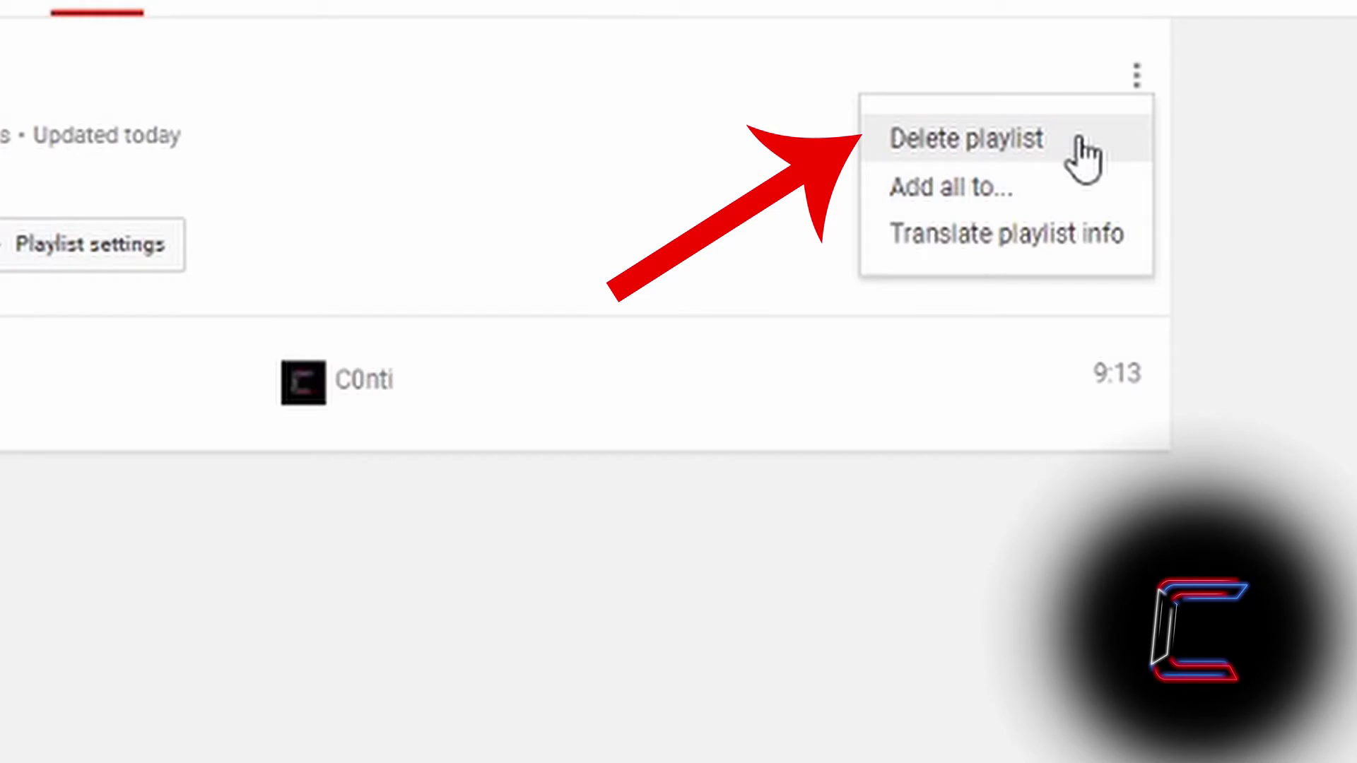
pyautogui.click(1000, 198)
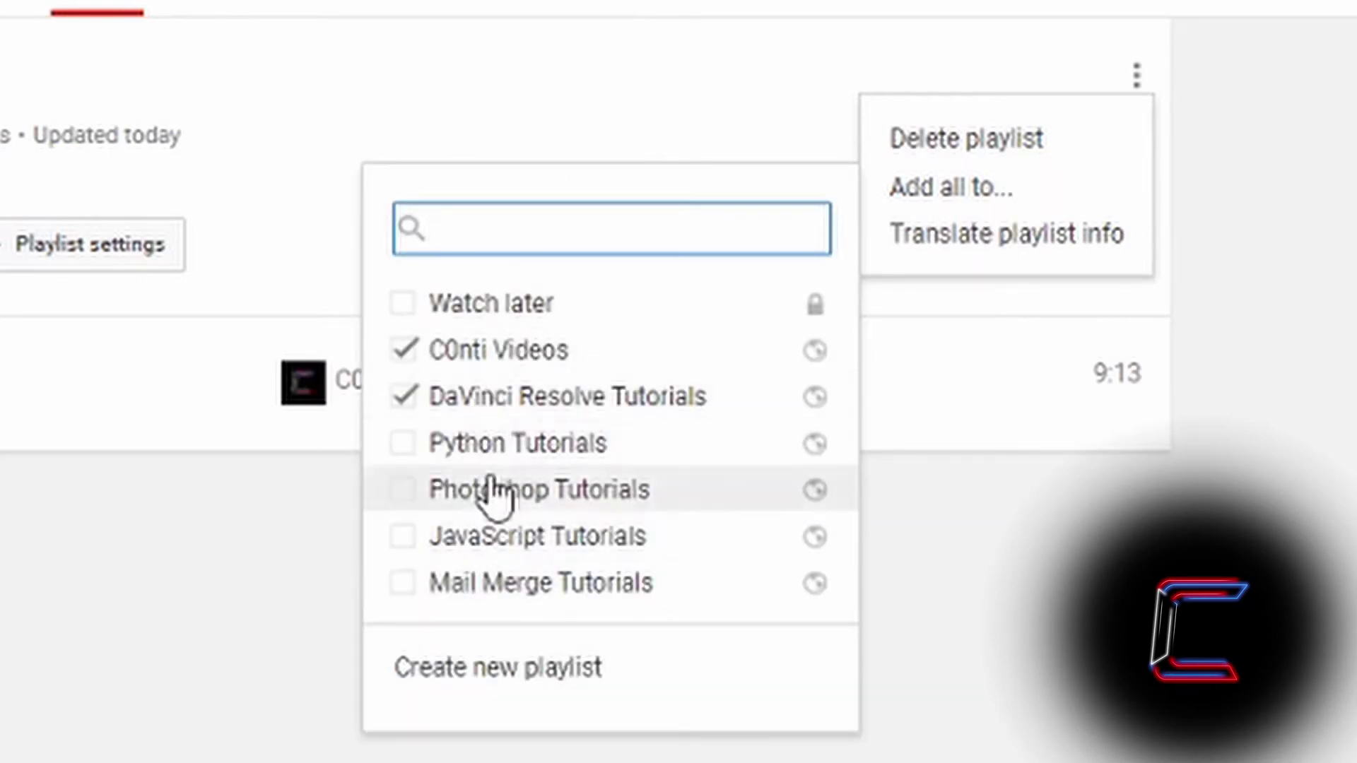
# Add Spanish (Spain) as a translation language for the playlist info, with English (United Kingdom) as the original language
pyautogui.click(1044, 244)
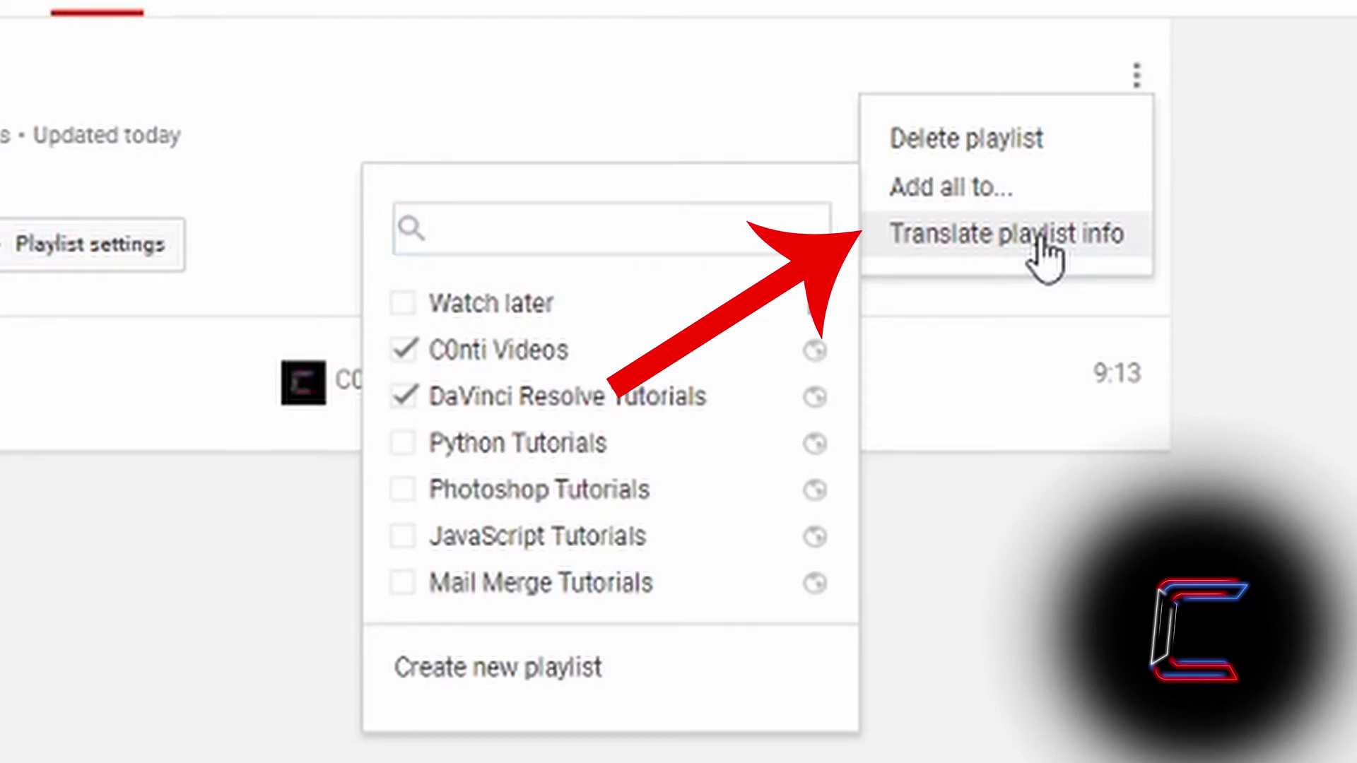
pyautogui.click(1044, 244)
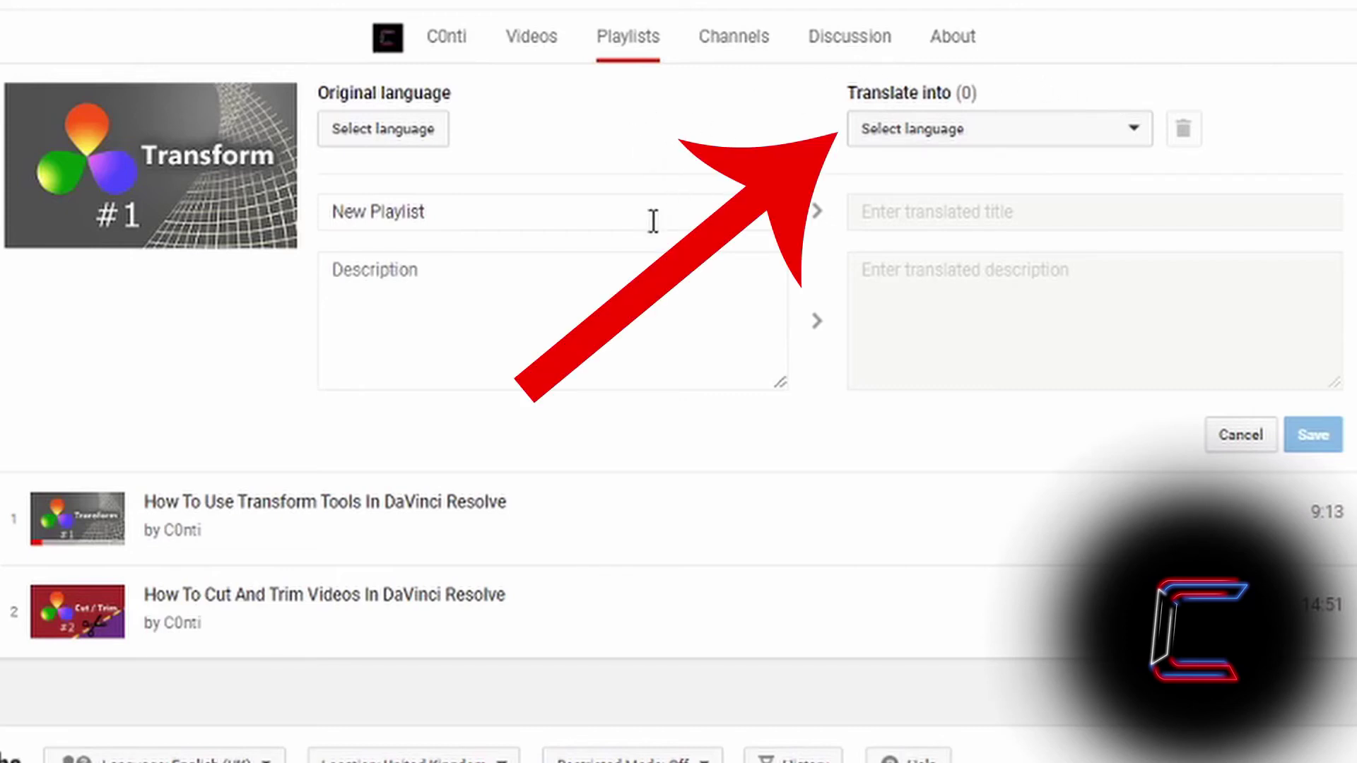
pyautogui.click(1039, 138)
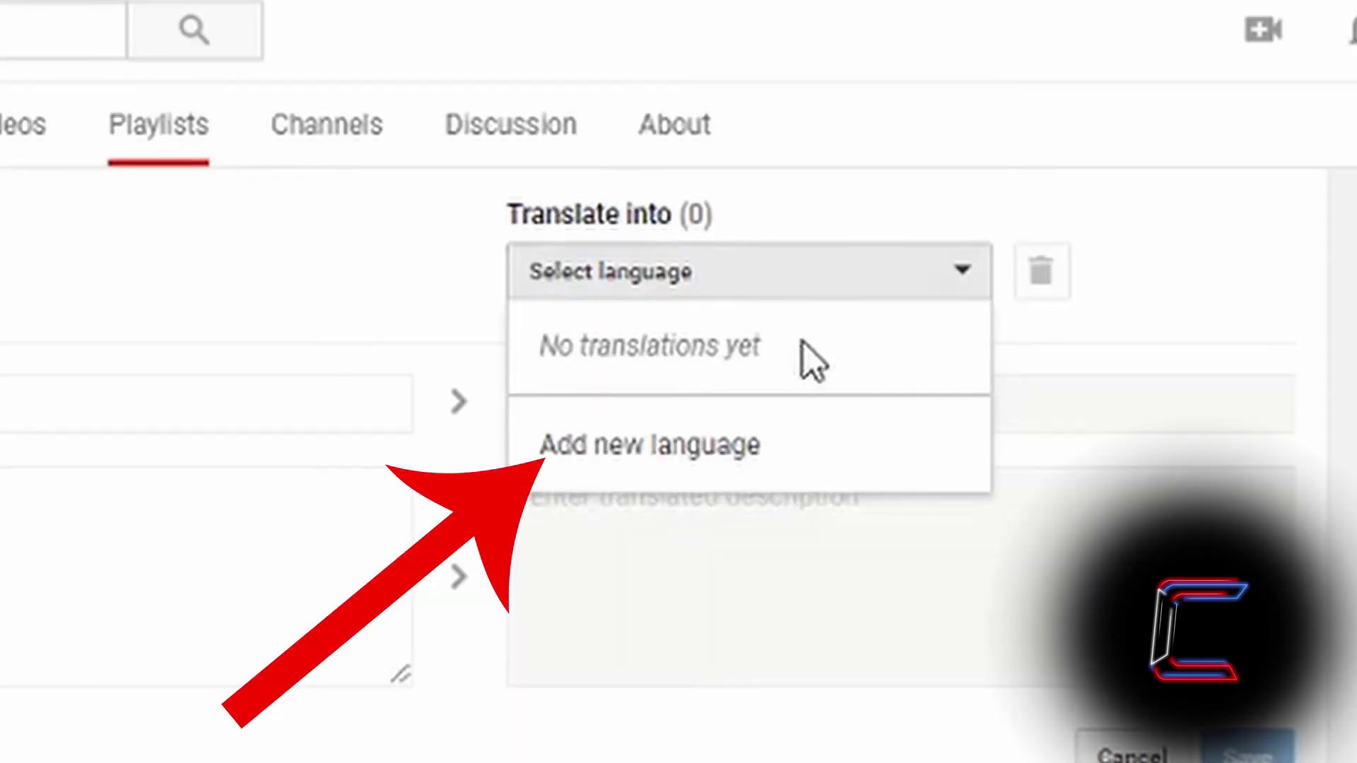
pyautogui.click(741, 447)
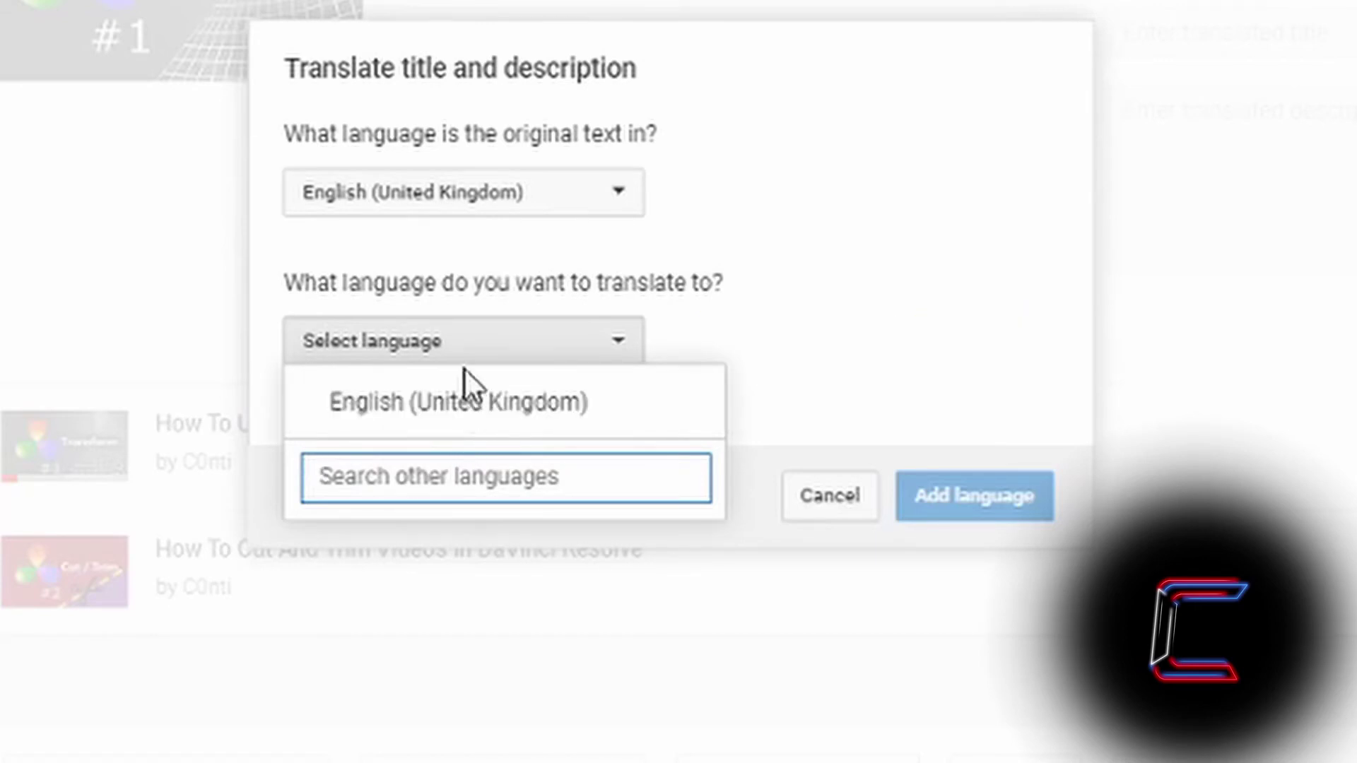
pyautogui.click(594, 359)
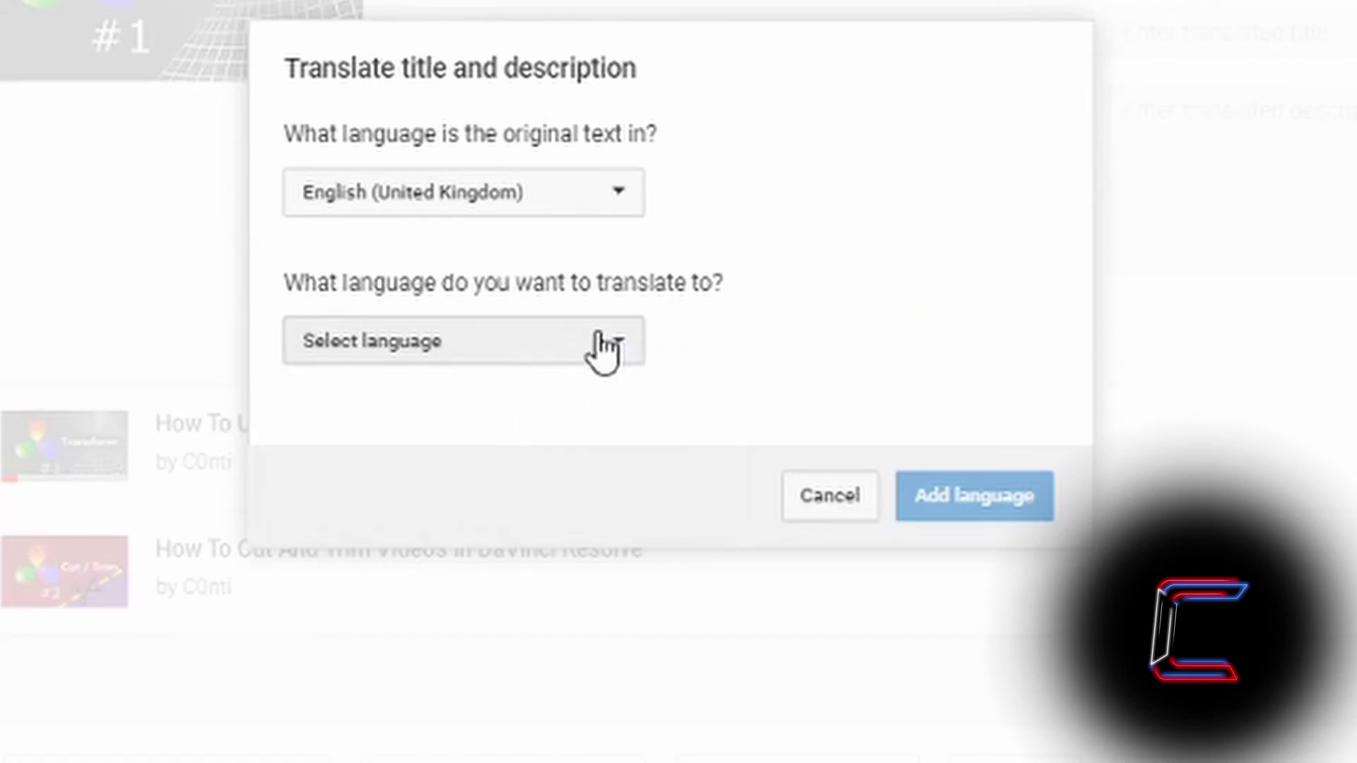
pyautogui.click(626, 353)
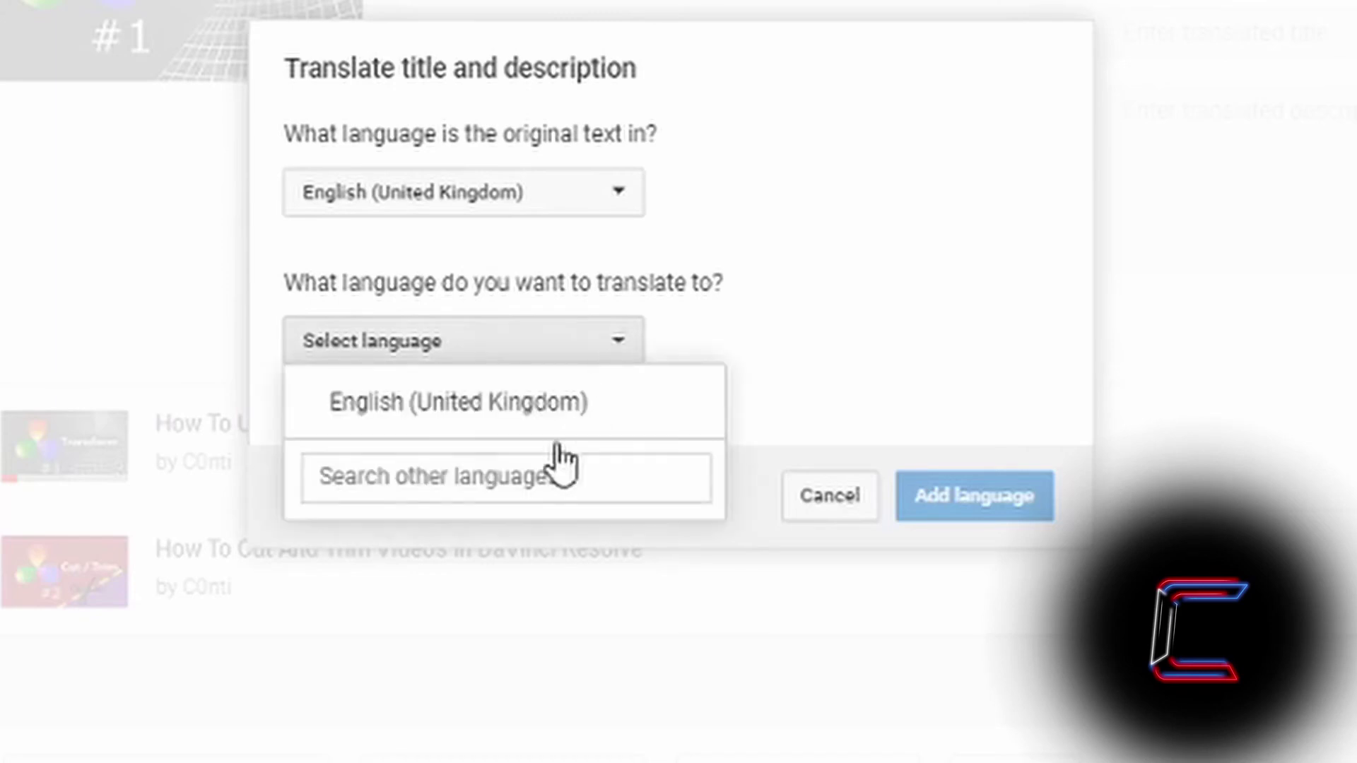
pyautogui.click(532, 479)
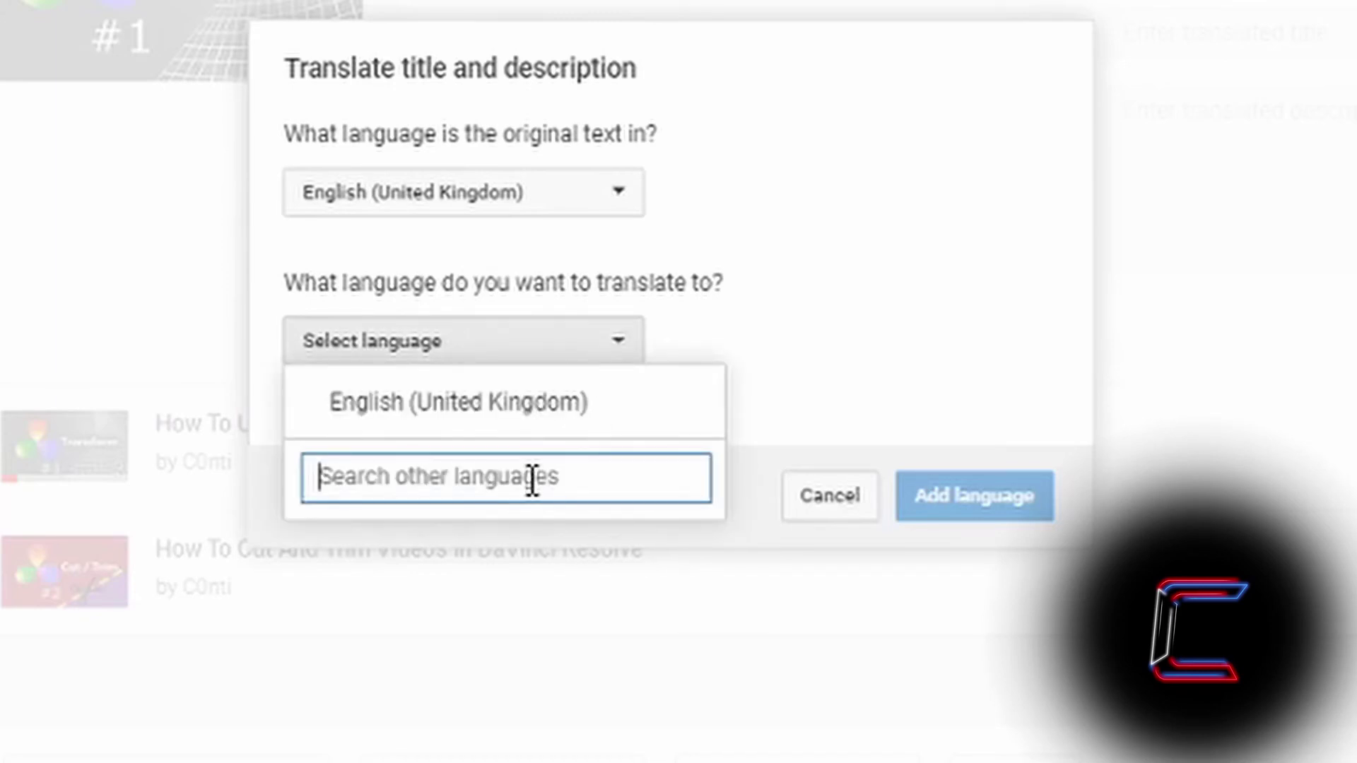
pyautogui.write('Spani')
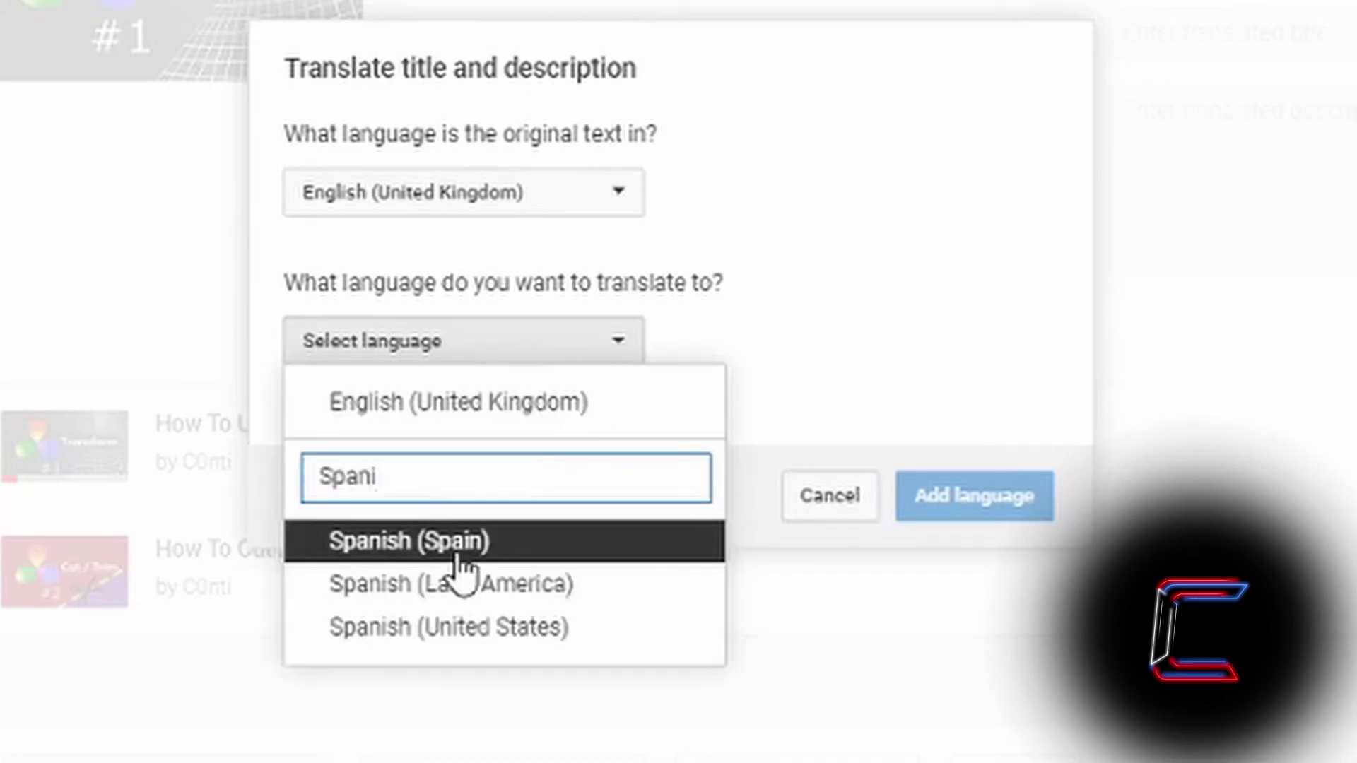
pyautogui.click(468, 548)
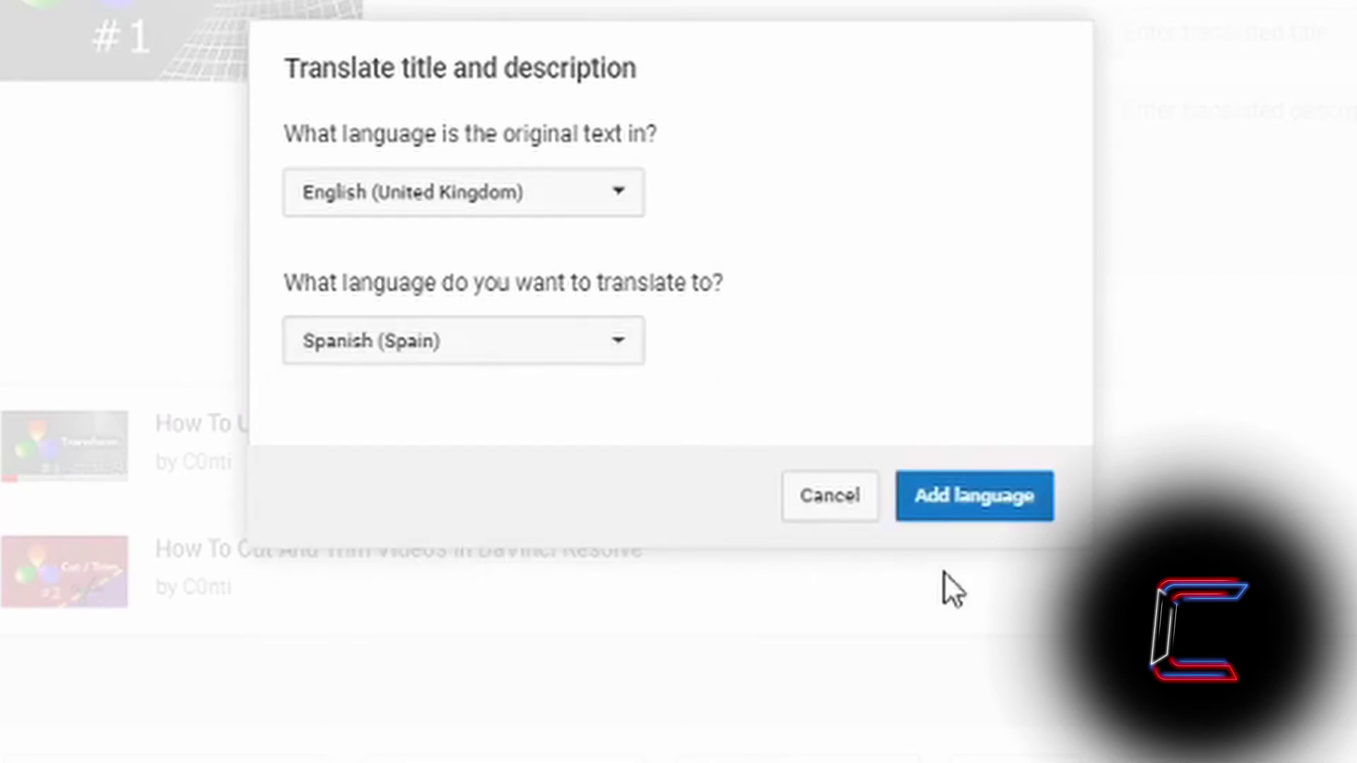
pyautogui.click(988, 503)
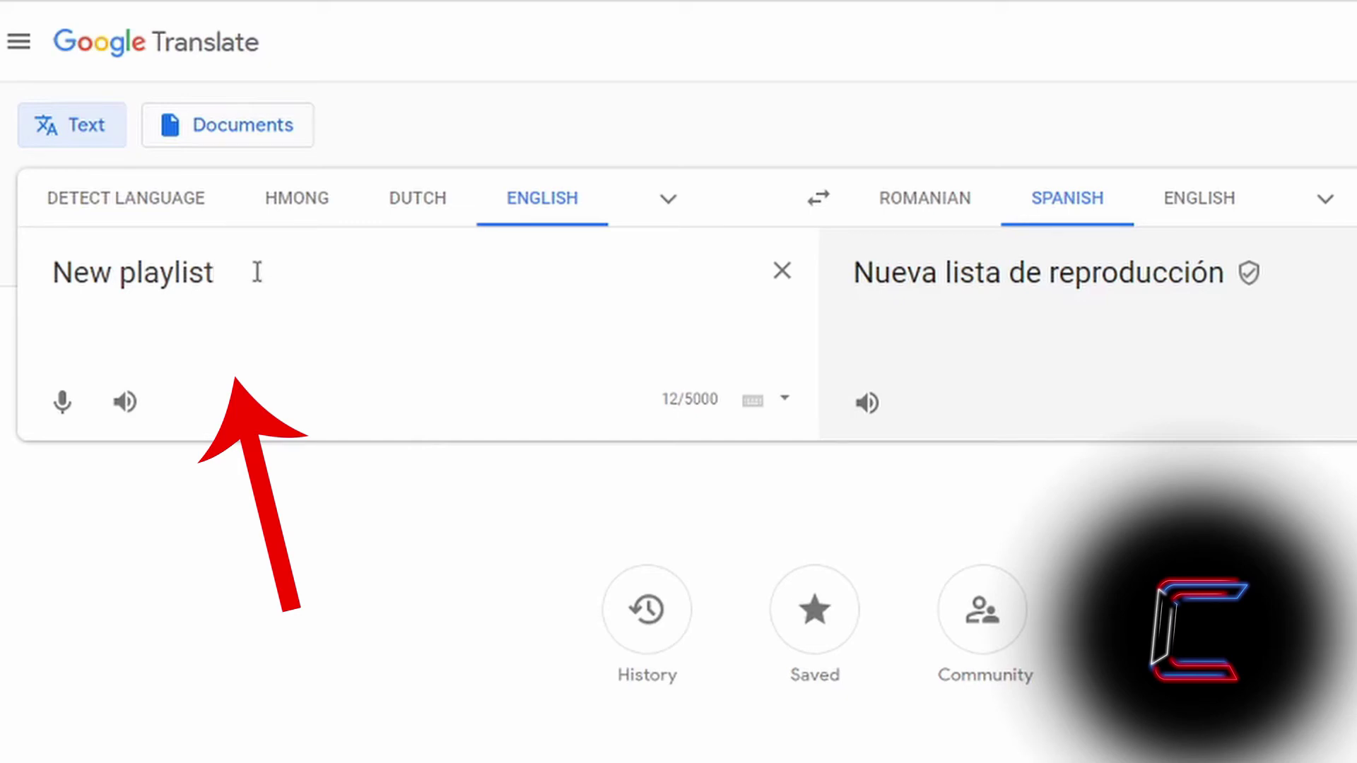
# Copy "Nueva lista de reproducción" from Google Translate into the playlist's translated title on YouTube and save the translation
pyautogui.tripleClick(1220, 283)
pyautogui.moveTo(1222, 282); pyautogui.dragTo(803, 282)
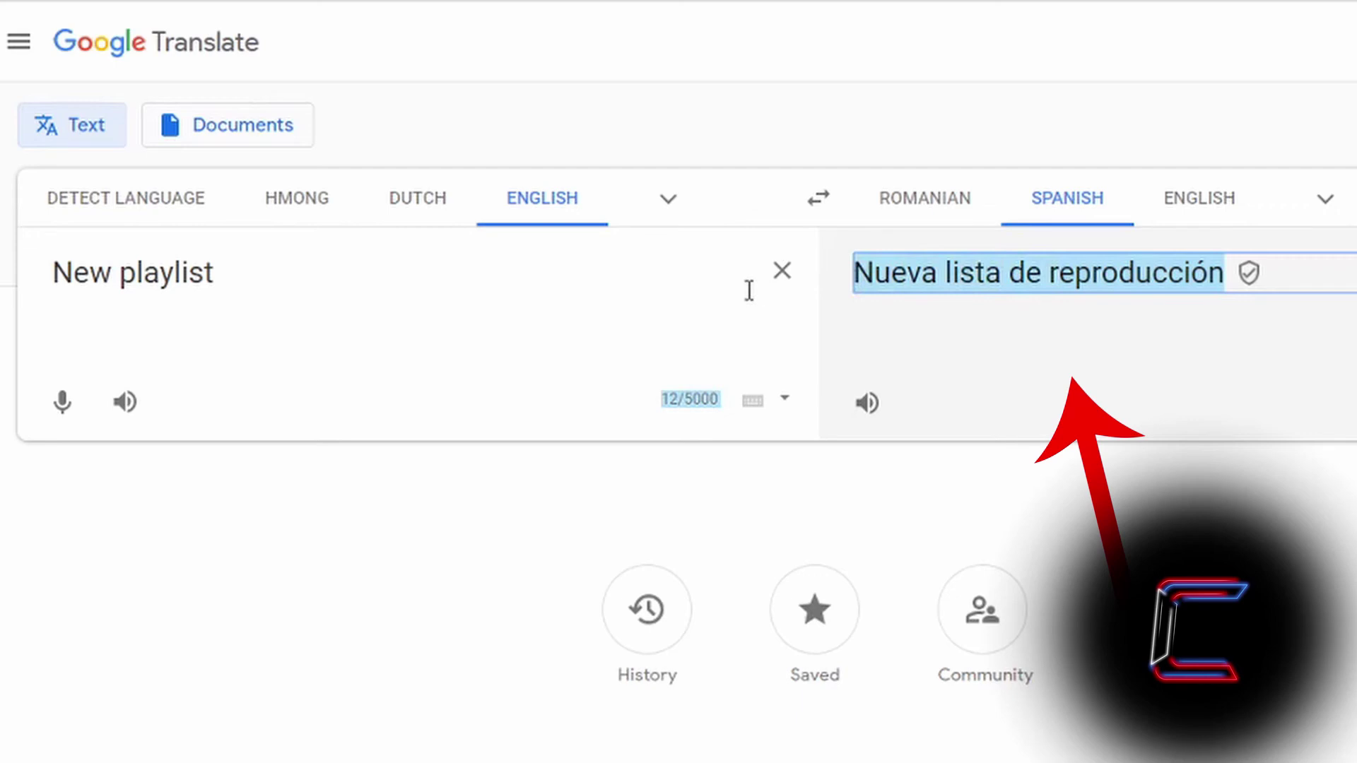
pyautogui.hotkey('ctrl', 'c')
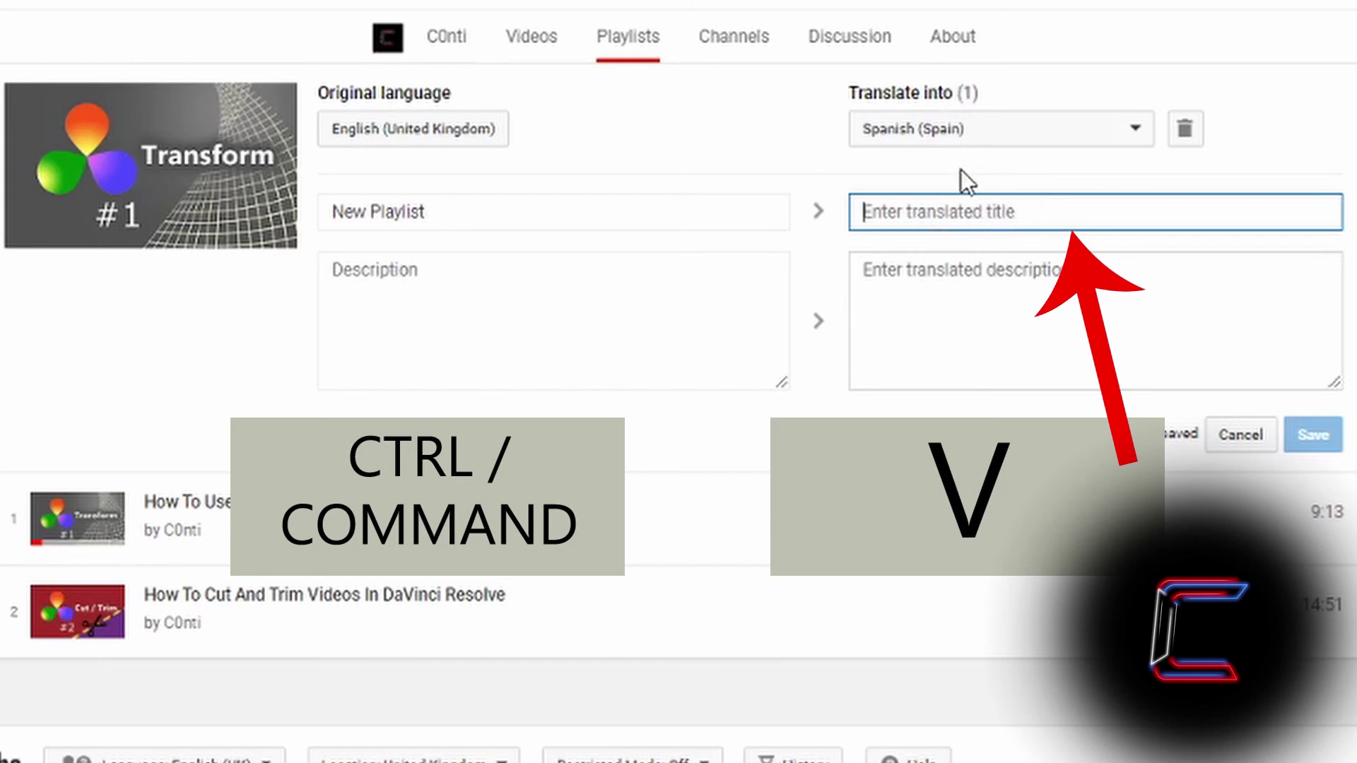
pyautogui.hotkey('ctrl', 'v')
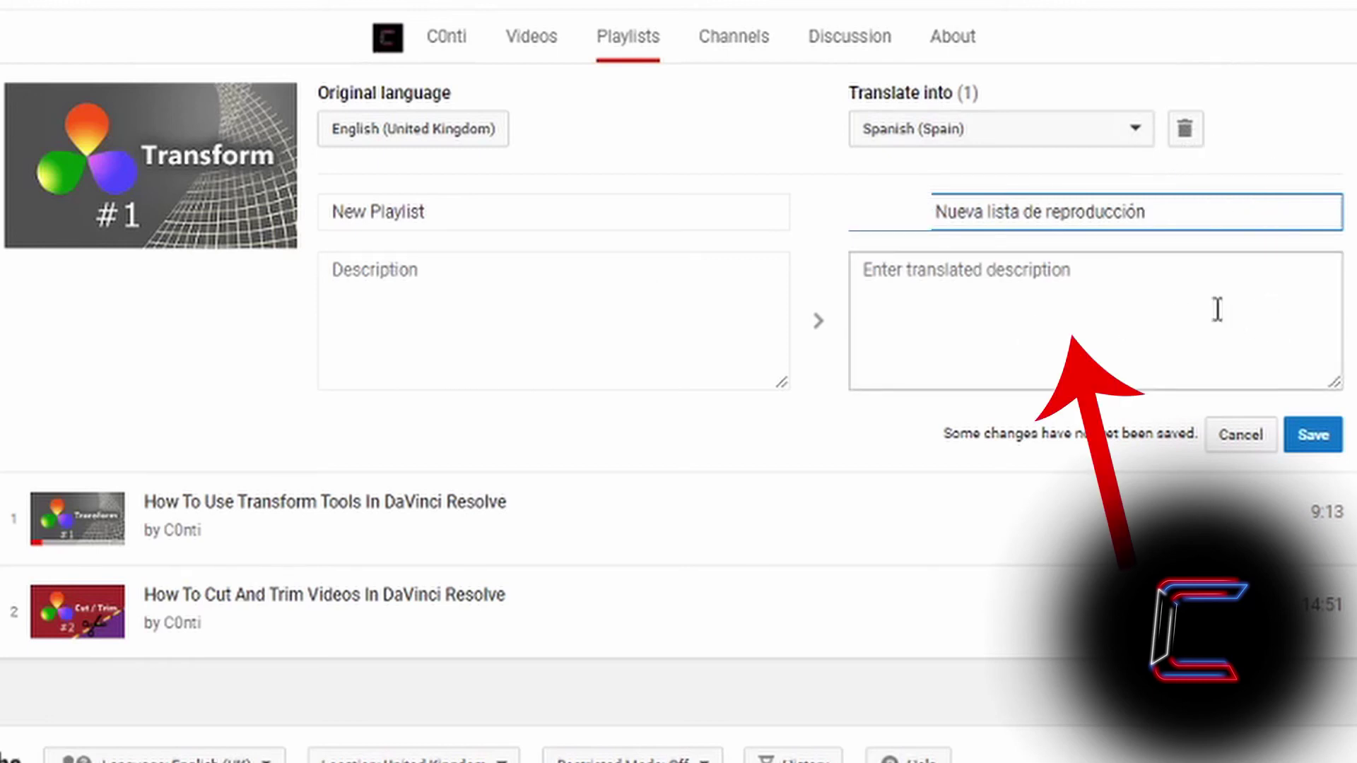
pyautogui.click(1317, 435)
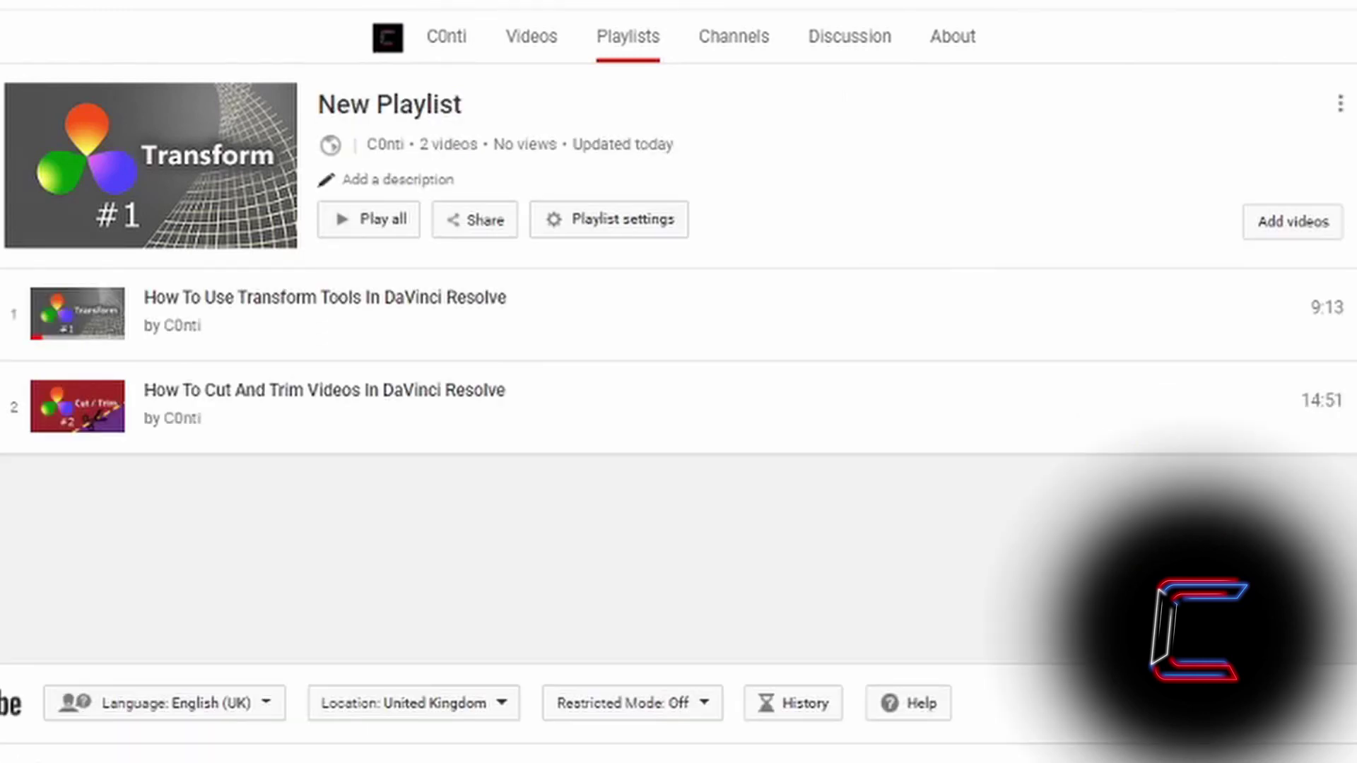